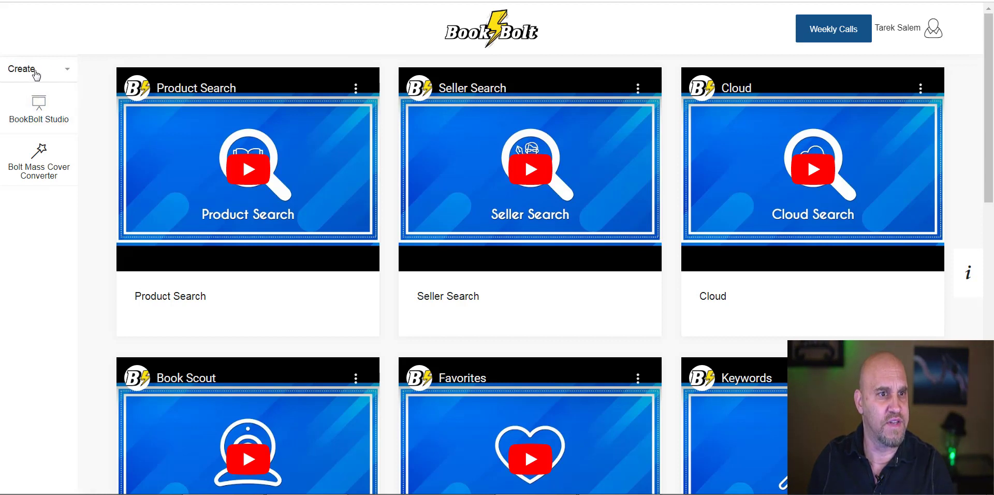
Step: Switch from the Create tools to the Research tools and look over the tutorial videos page
{"action": "left_click", "coordinate": [69, 73]}
{"action": "left_click", "coordinate": [69, 73]}
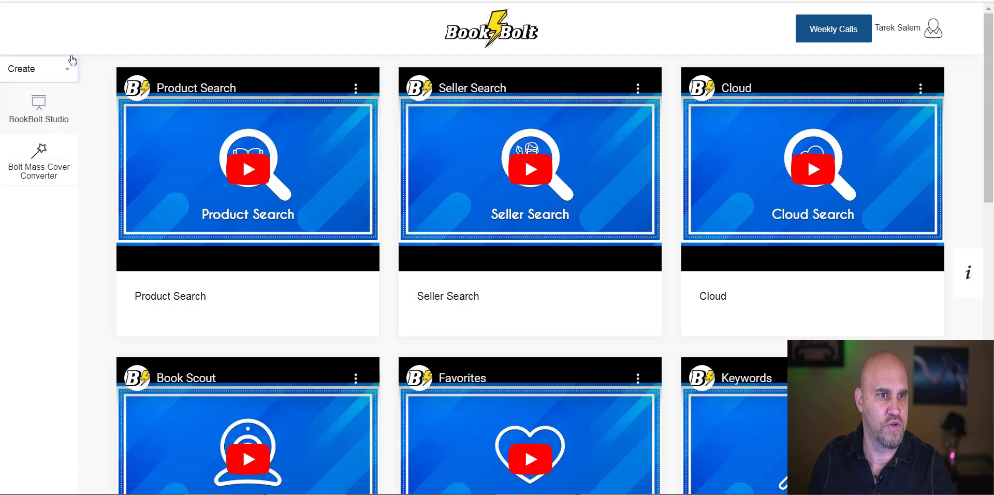
{"action": "left_click", "coordinate": [70, 74]}
{"action": "left_click", "coordinate": [26, 117]}
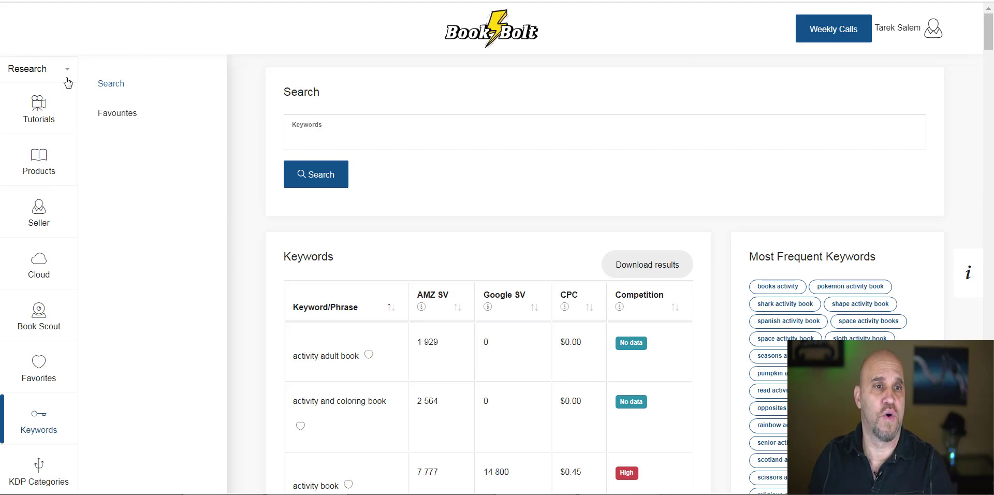
{"action": "left_click", "coordinate": [46, 119]}
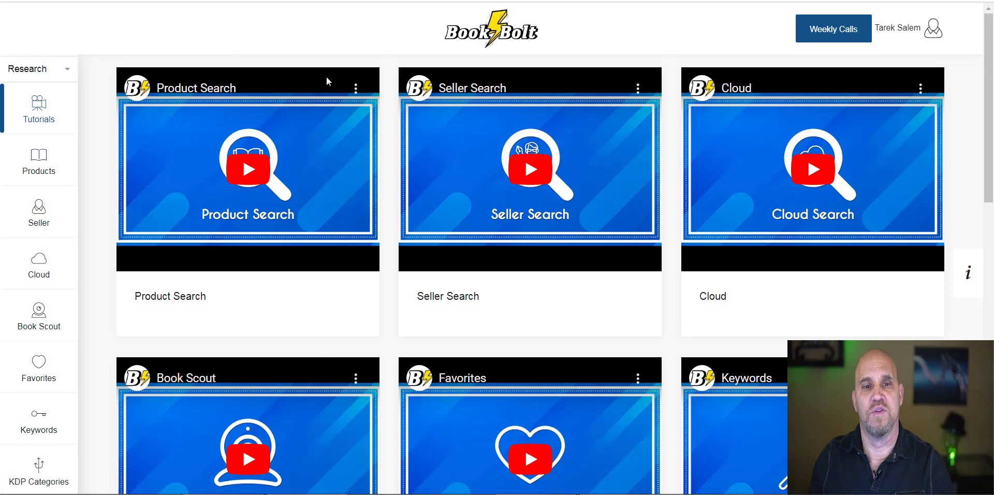
{"action": "scroll", "coordinate": [450, 197], "scroll_direction": "down", "scroll_amount": 4}
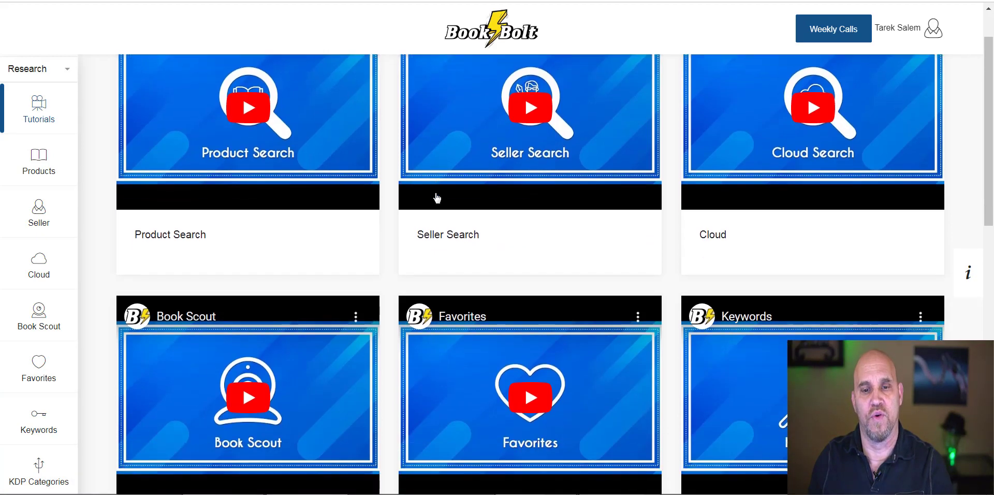
{"action": "scroll", "coordinate": [416, 199], "scroll_direction": "up", "scroll_amount": 4}
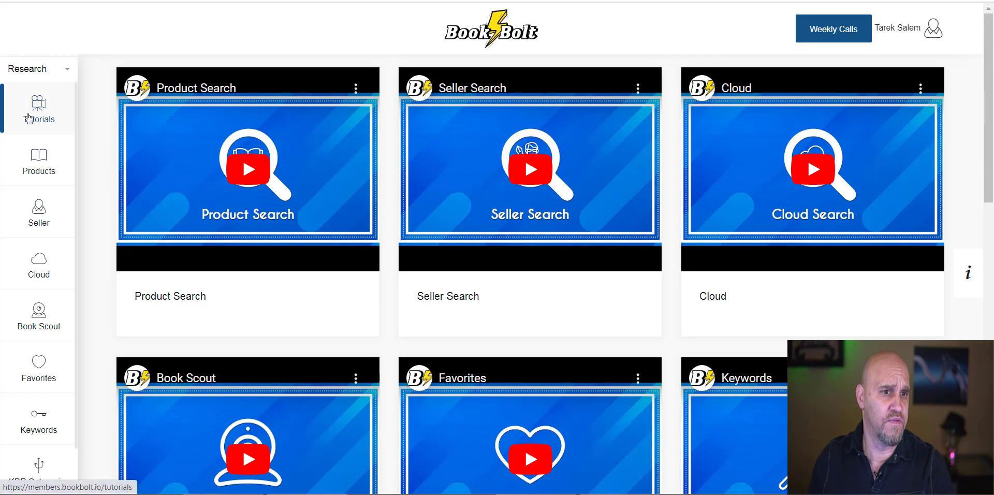
Step: Review the product categories and search products for "valentines day" in the Activity Book category
{"action": "left_click", "coordinate": [39, 166]}
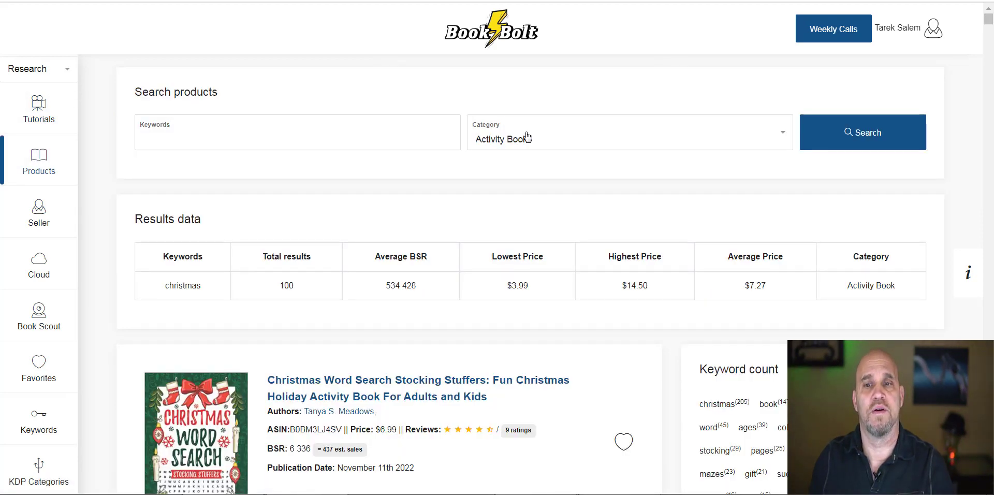
{"action": "left_click", "coordinate": [782, 140]}
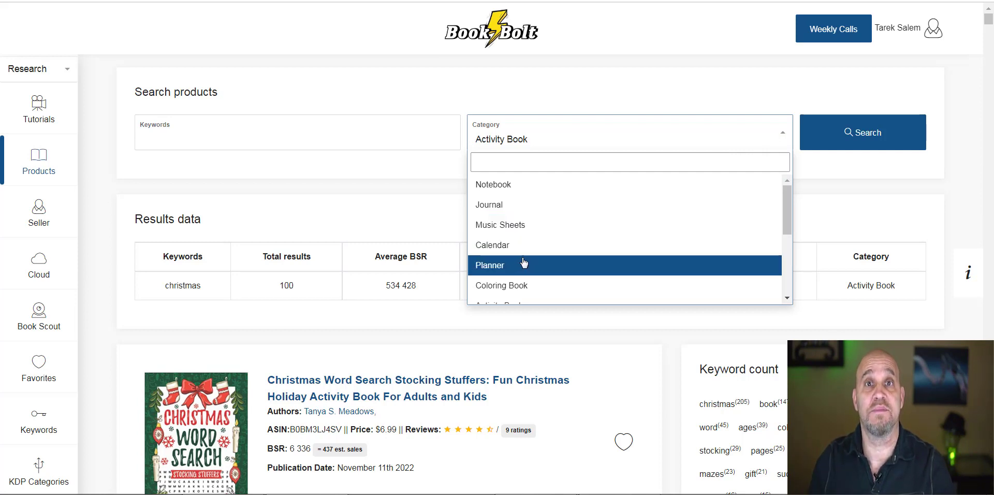
{"action": "scroll", "coordinate": [544, 247], "scroll_direction": "down", "scroll_amount": 1}
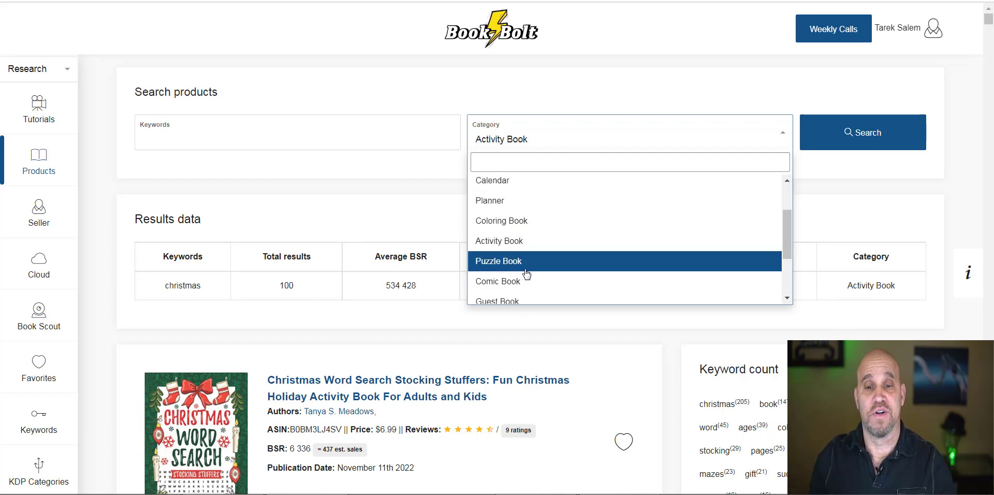
{"action": "scroll", "coordinate": [534, 254], "scroll_direction": "down", "scroll_amount": 1}
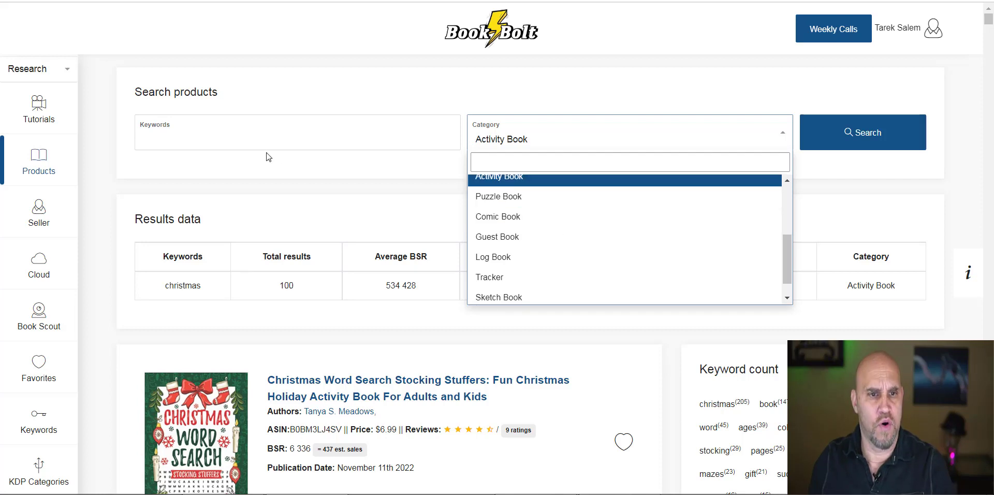
{"action": "left_click", "coordinate": [191, 131]}
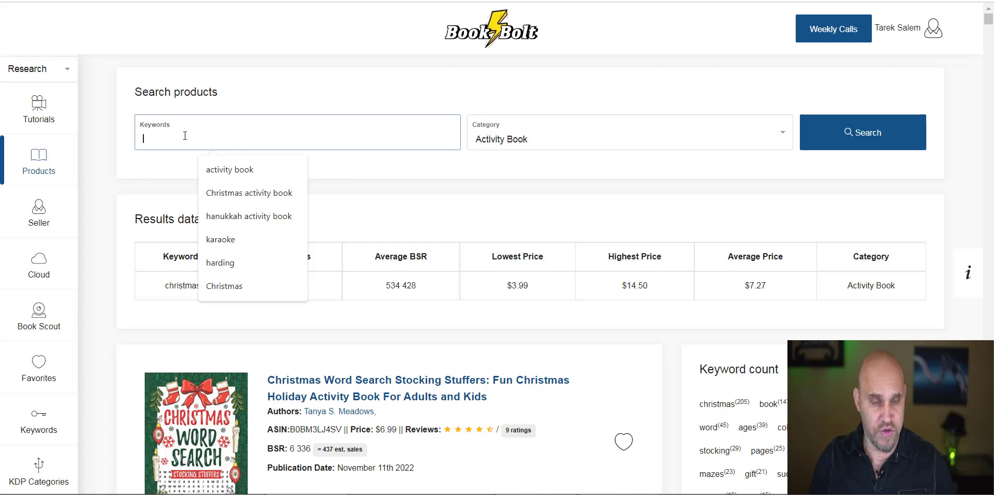
{"action": "type", "text": "valentines day"}
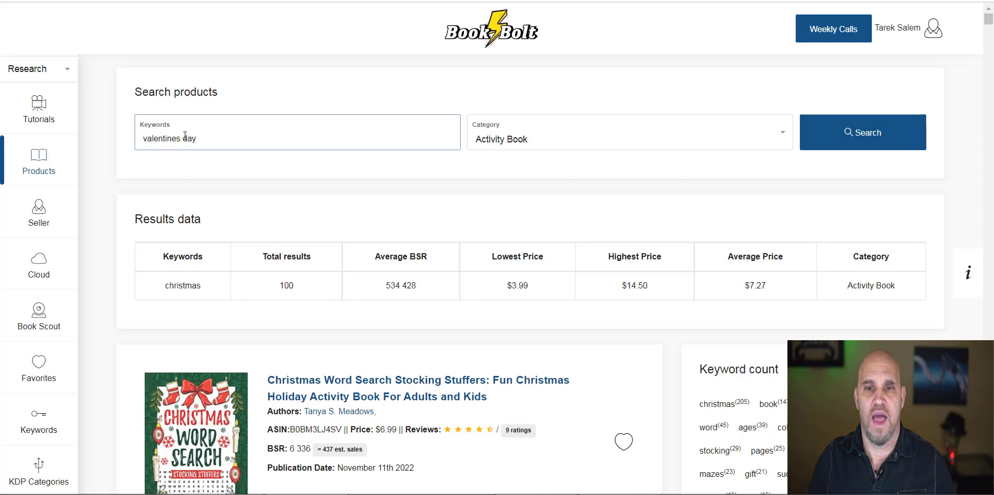
{"action": "left_click", "coordinate": [830, 134]}
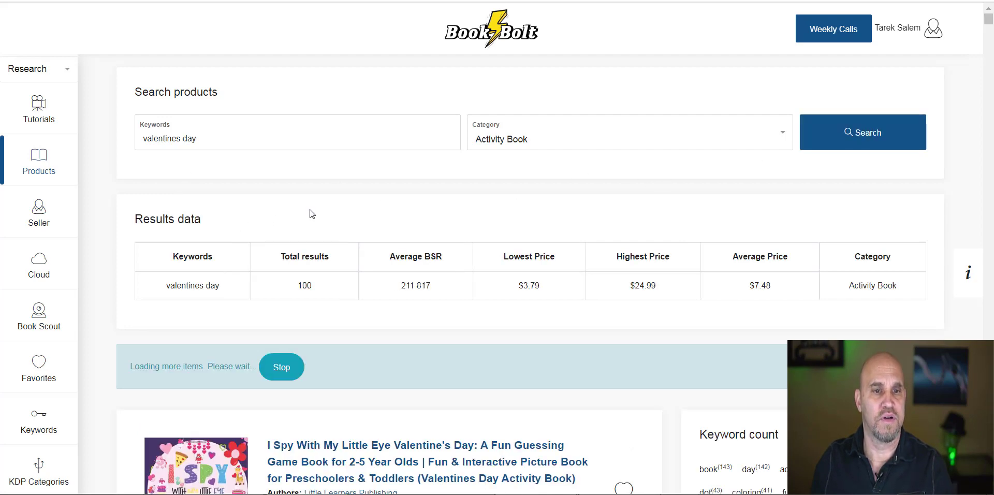
Step: Examine the Valentine's activity book results, including the price summary, each book's BSR and estimated sales, and the related keywords
{"action": "scroll", "coordinate": [337, 248], "scroll_direction": "down", "scroll_amount": 1}
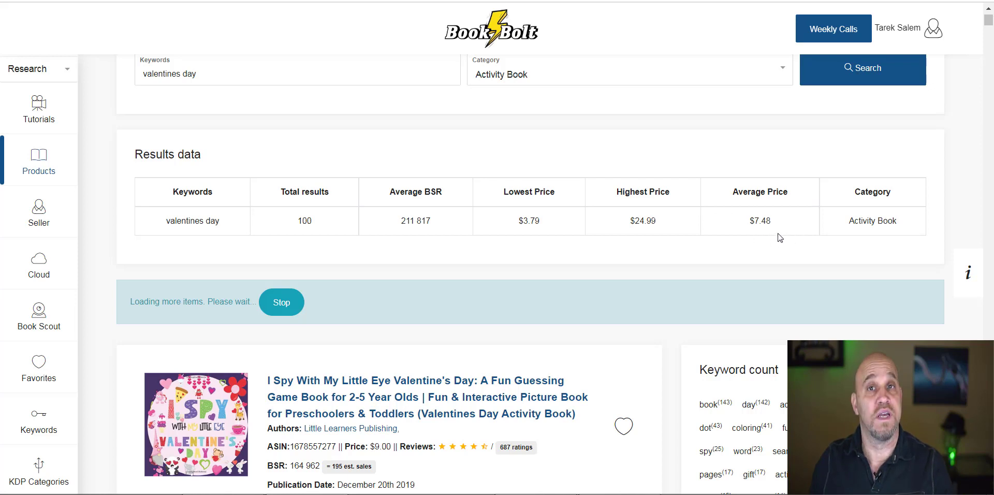
{"action": "scroll", "coordinate": [652, 233], "scroll_direction": "down", "scroll_amount": 2}
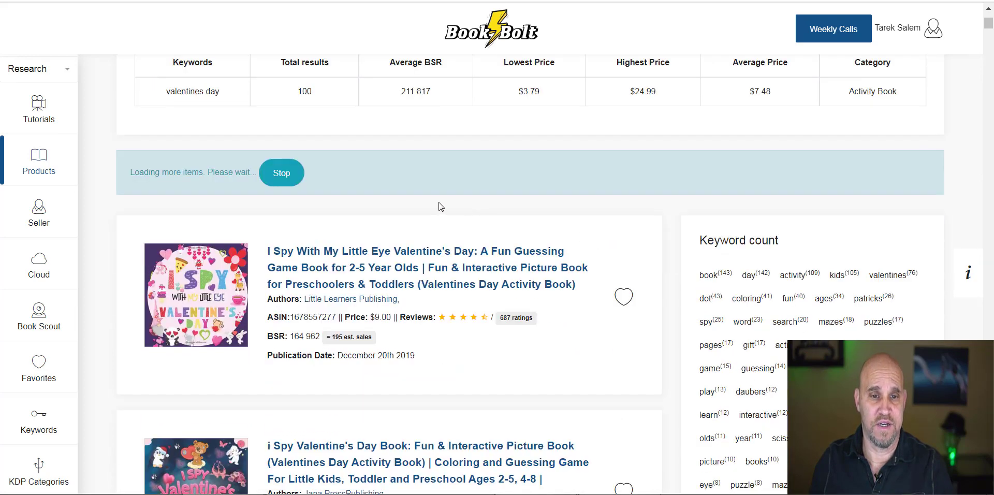
{"action": "scroll", "coordinate": [466, 206], "scroll_direction": "down", "scroll_amount": 1}
{"action": "scroll", "coordinate": [509, 213], "scroll_direction": "down", "scroll_amount": 1}
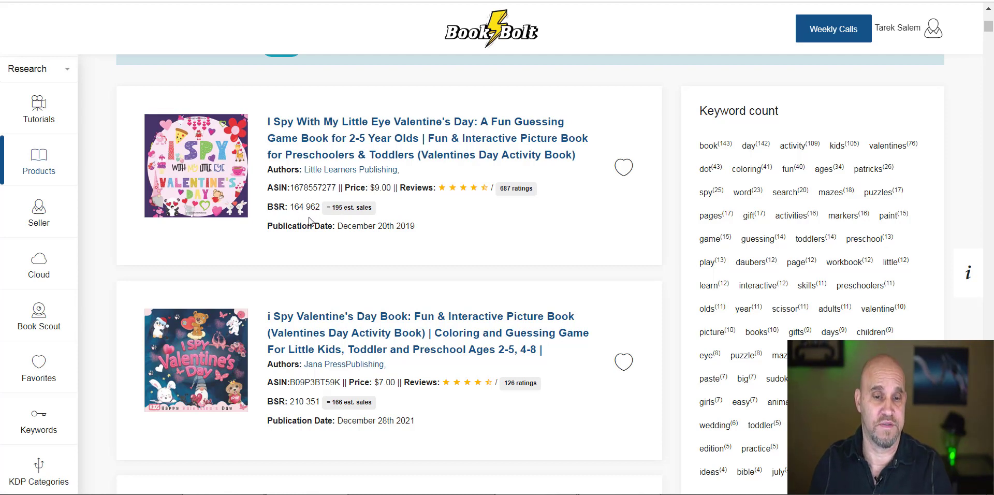
{"action": "scroll", "coordinate": [310, 222], "scroll_direction": "down", "scroll_amount": 1}
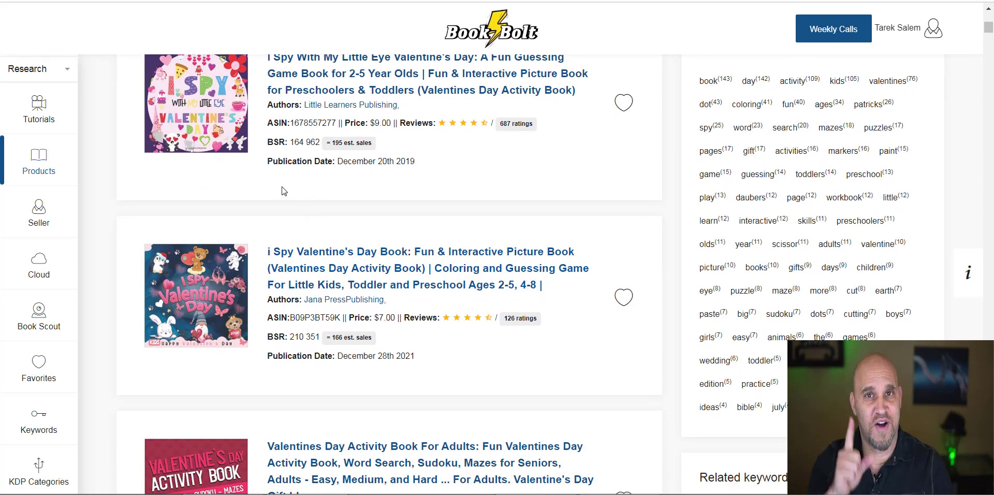
{"action": "scroll", "coordinate": [311, 195], "scroll_direction": "up", "scroll_amount": 1}
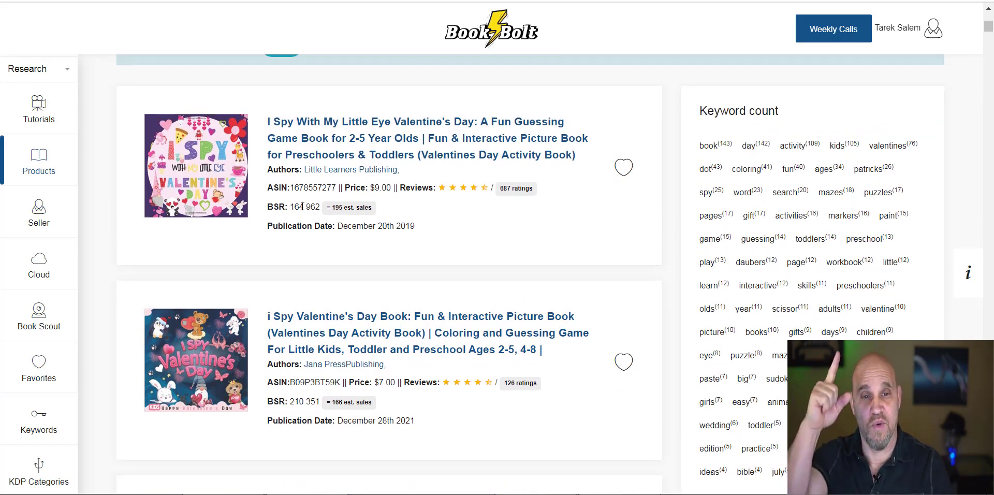
{"action": "scroll", "coordinate": [332, 207], "scroll_direction": "down", "scroll_amount": 3}
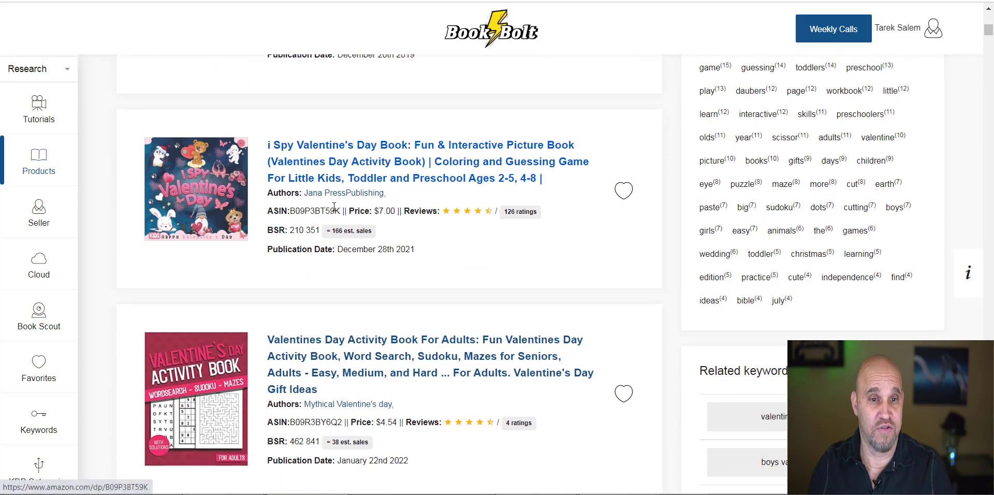
{"action": "scroll", "coordinate": [334, 172], "scroll_direction": "down", "scroll_amount": 2}
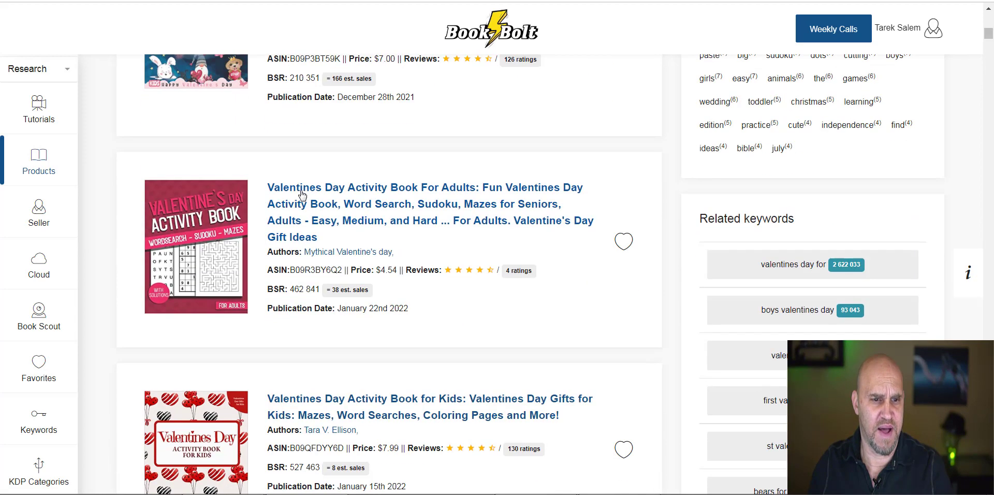
{"action": "scroll", "coordinate": [270, 225], "scroll_direction": "down", "scroll_amount": 4}
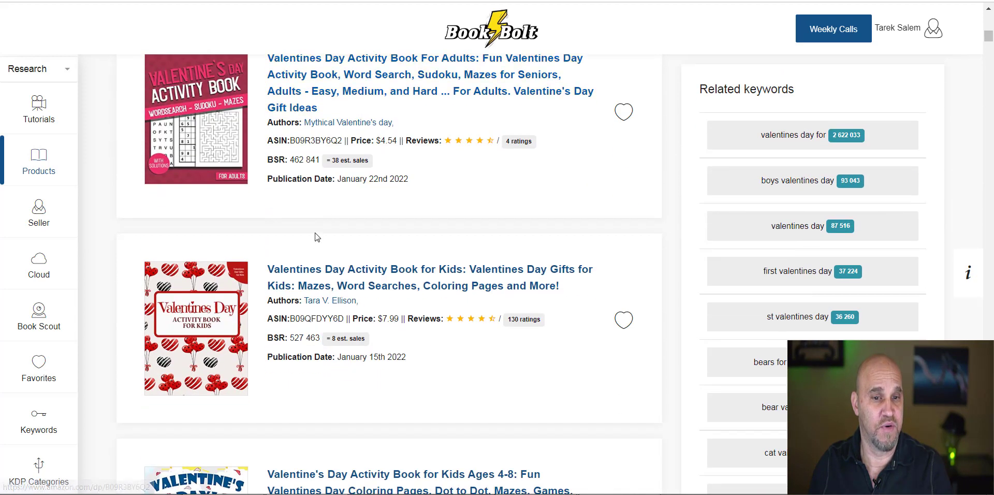
{"action": "scroll", "coordinate": [306, 211], "scroll_direction": "down", "scroll_amount": 1}
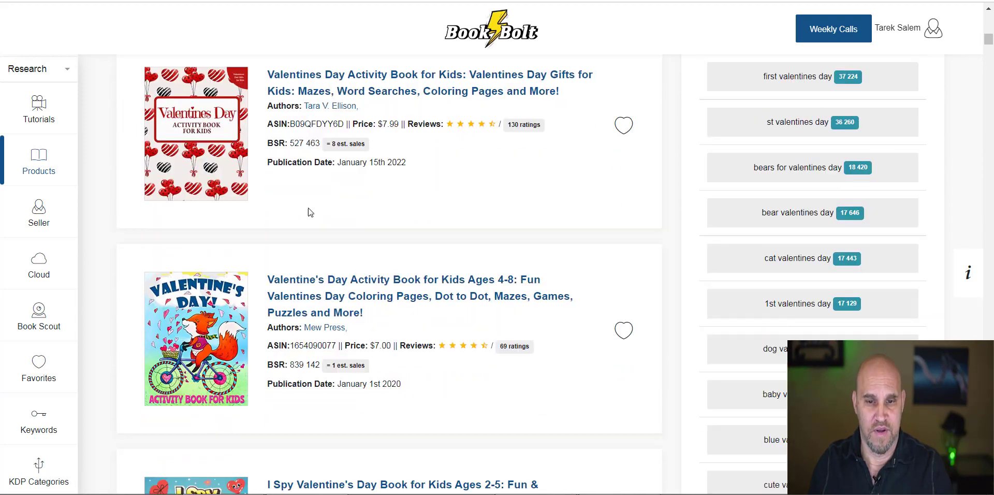
Step: Change the product category to Puzzle Book and rerun the "valentines day" search
{"action": "scroll", "coordinate": [333, 224], "scroll_direction": "up", "scroll_amount": 7}
{"action": "scroll", "coordinate": [350, 225], "scroll_direction": "up", "scroll_amount": 5}
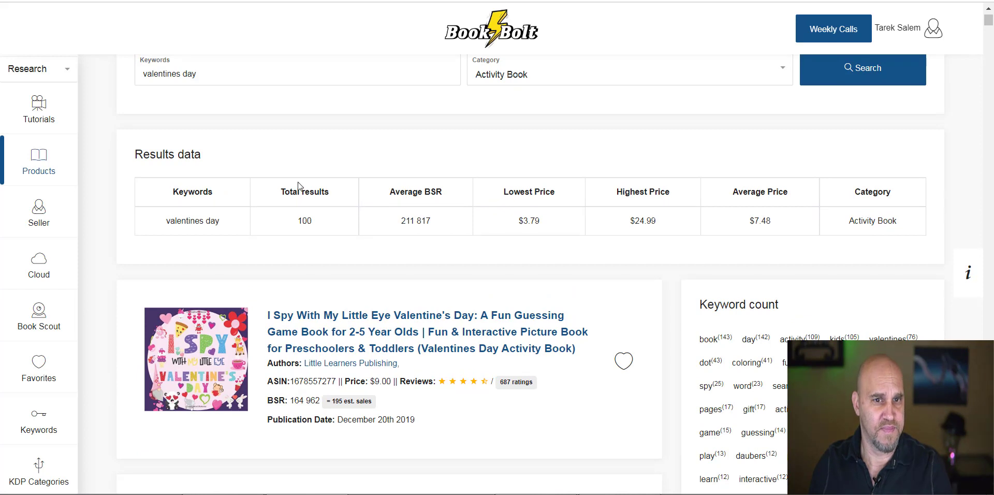
{"action": "scroll", "coordinate": [356, 161], "scroll_direction": "up", "scroll_amount": 1}
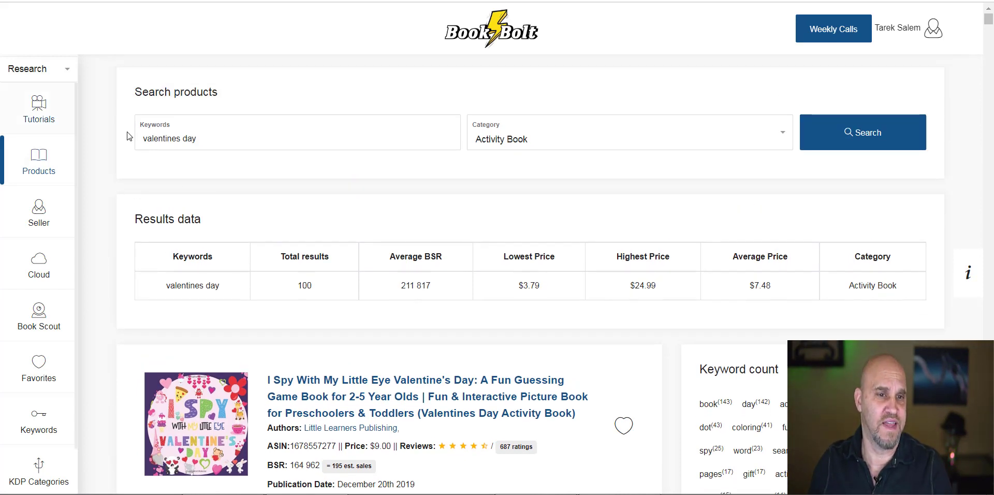
{"action": "left_click", "coordinate": [775, 127]}
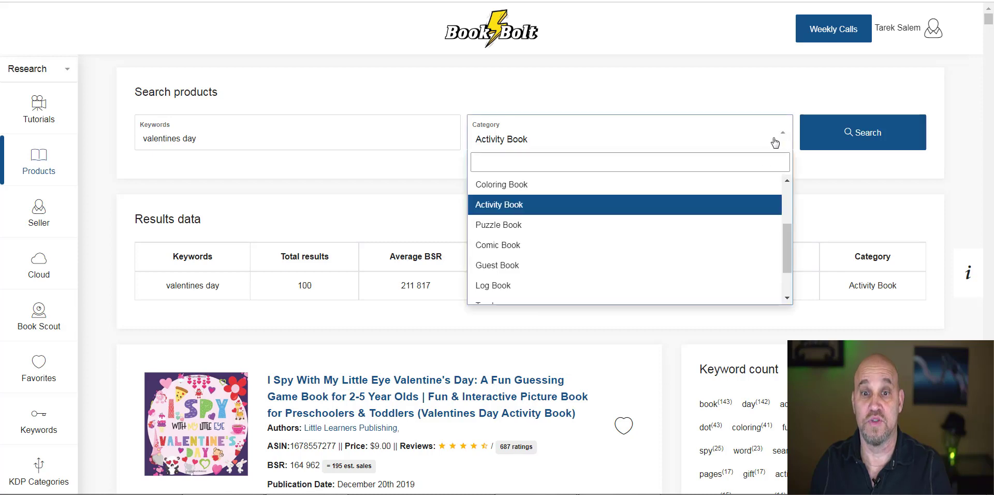
{"action": "left_click", "coordinate": [520, 228]}
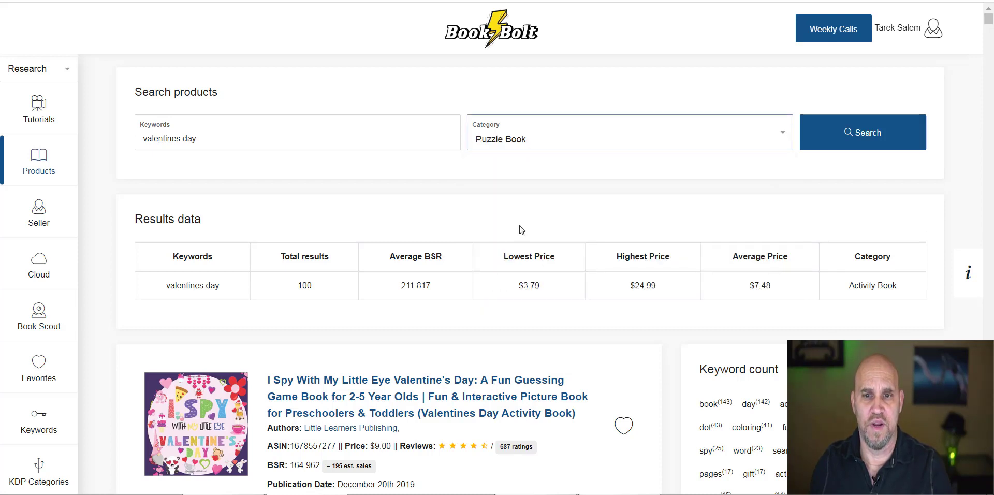
{"action": "left_click", "coordinate": [847, 133]}
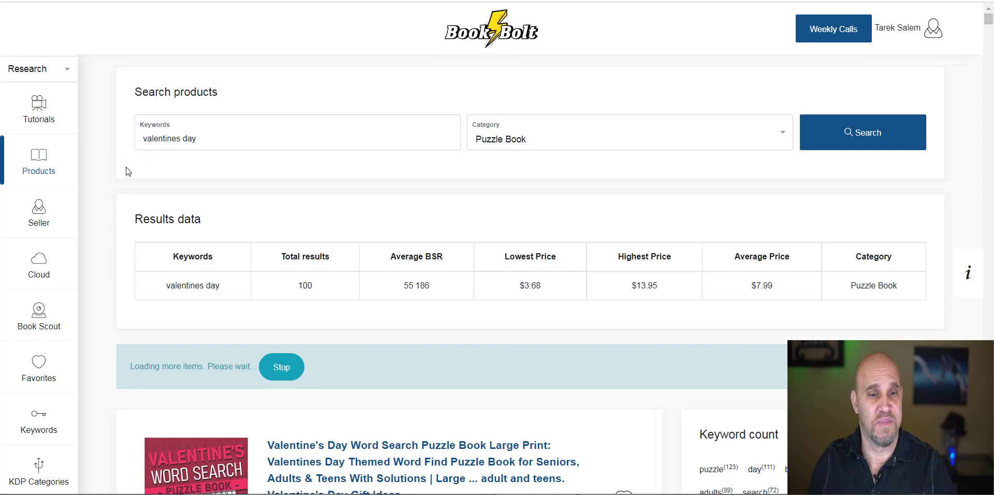
Step: Examine the BSR, estimated sales and ratings of the Valentine's puzzle book results
{"action": "scroll", "coordinate": [124, 171], "scroll_direction": "down", "scroll_amount": 1}
{"action": "scroll", "coordinate": [117, 173], "scroll_direction": "down", "scroll_amount": 4}
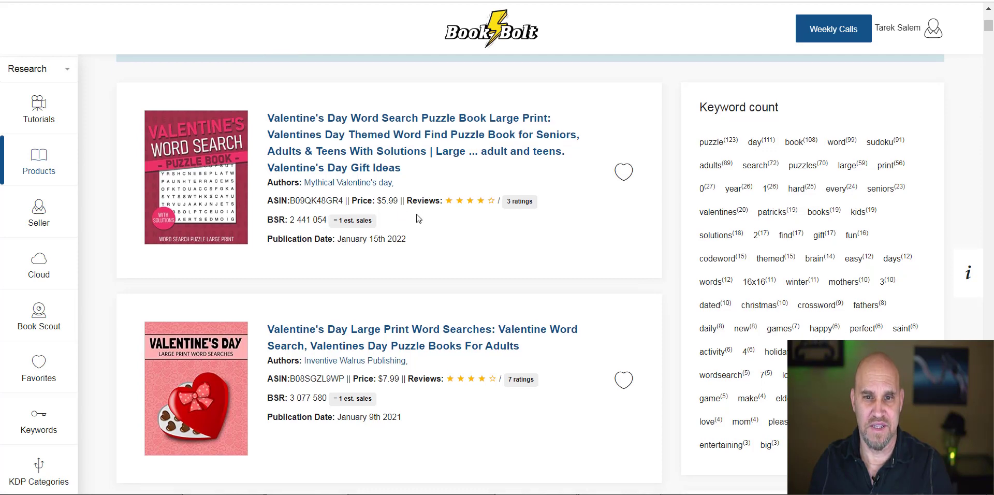
{"action": "scroll", "coordinate": [420, 209], "scroll_direction": "down", "scroll_amount": 1}
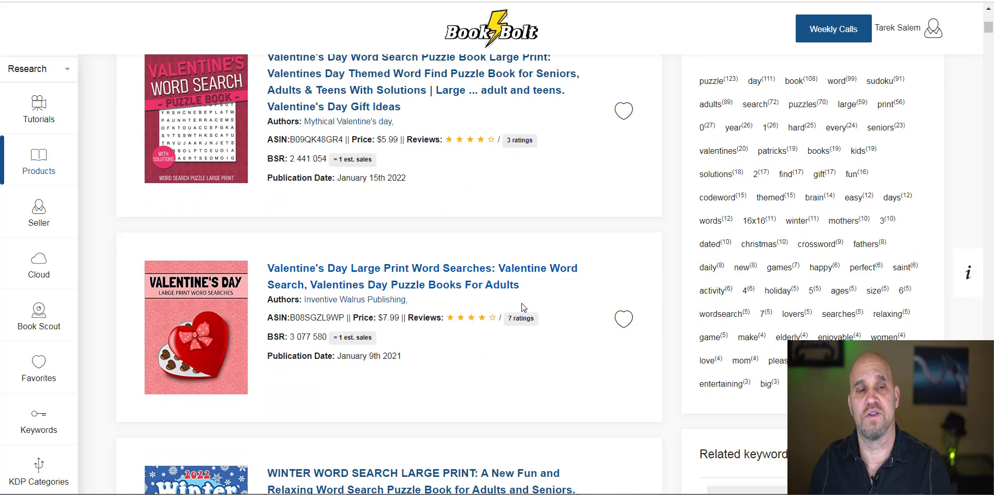
{"action": "scroll", "coordinate": [542, 222], "scroll_direction": "down", "scroll_amount": 4}
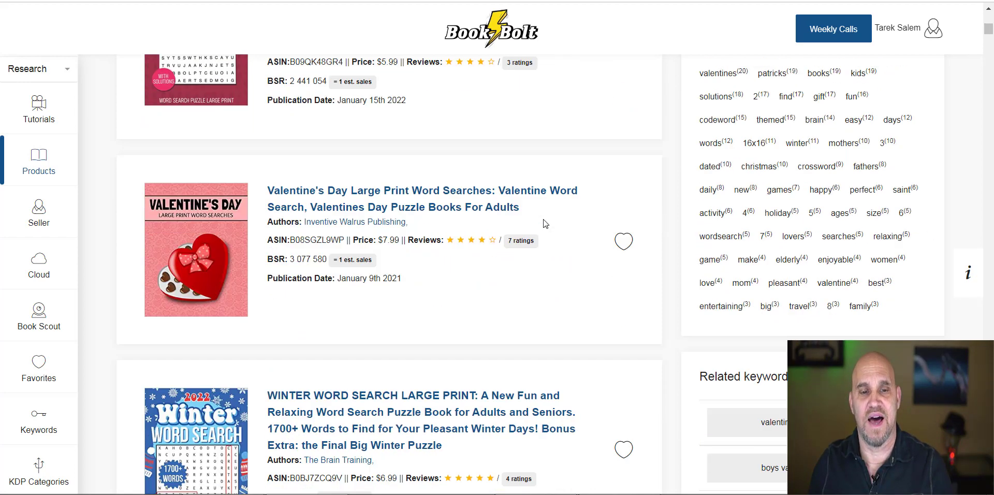
{"action": "scroll", "coordinate": [542, 226], "scroll_direction": "down", "scroll_amount": 6}
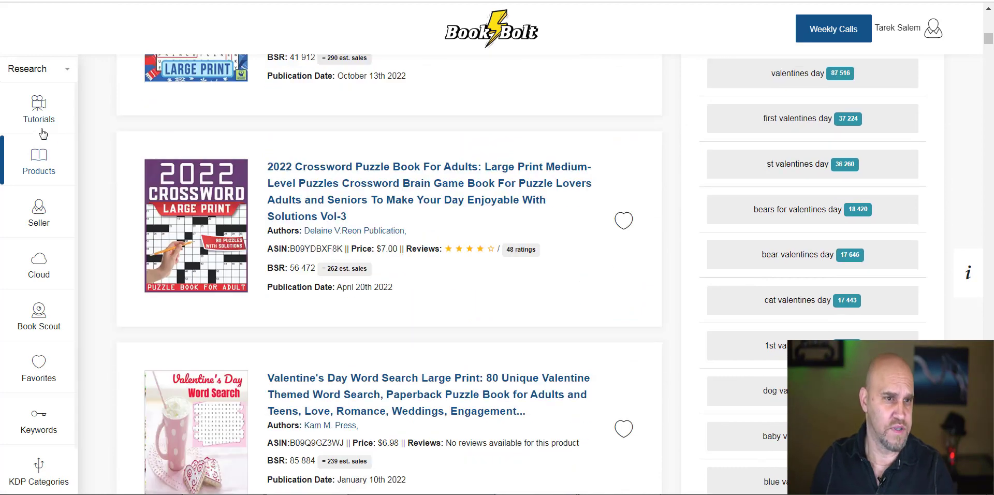
{"action": "scroll", "coordinate": [146, 151], "scroll_direction": "up", "scroll_amount": 12}
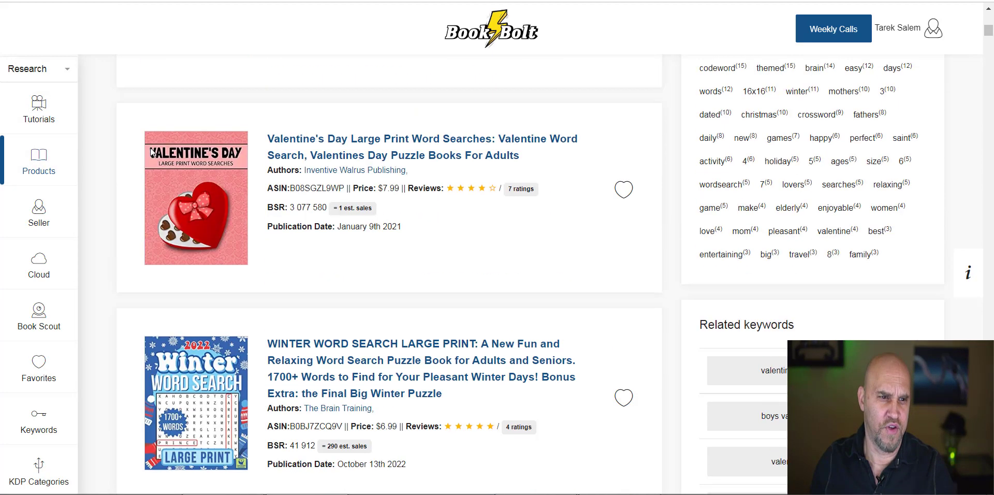
{"action": "scroll", "coordinate": [145, 152], "scroll_direction": "up", "scroll_amount": 3}
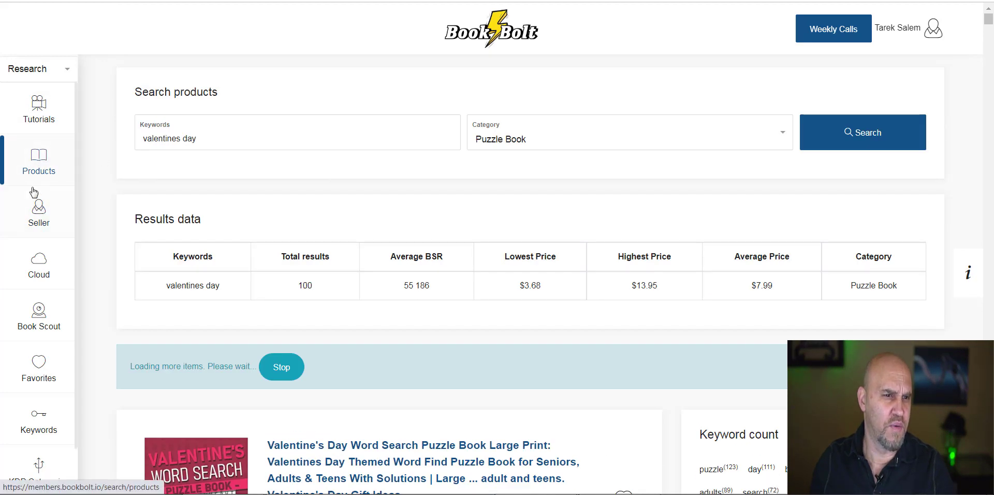
Step: View the seller search page and open the Cloud bestseller search page
{"action": "left_click", "coordinate": [38, 217]}
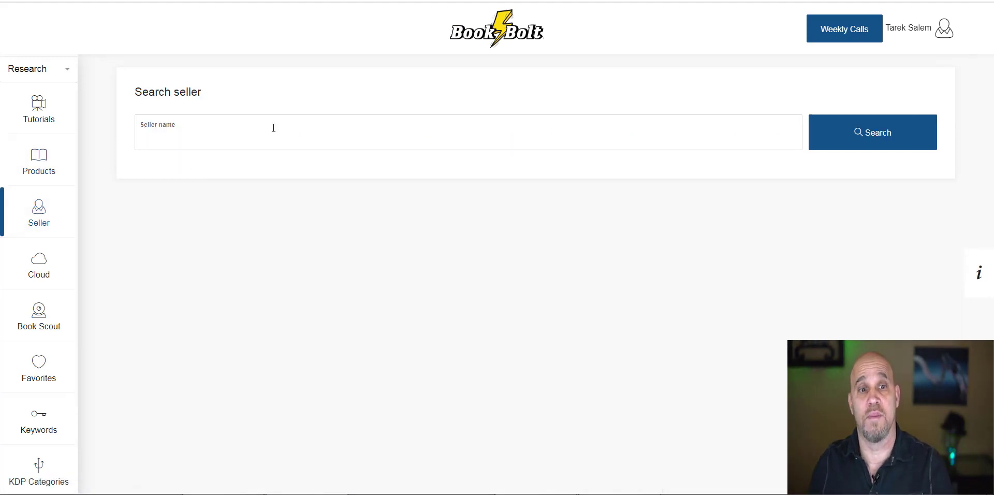
{"action": "scroll", "coordinate": [39, 215], "scroll_direction": "down", "scroll_amount": 2}
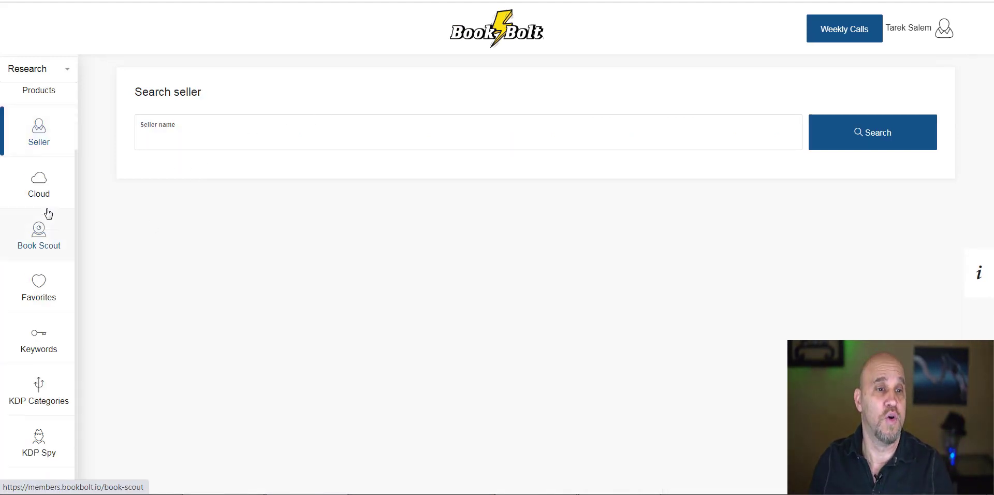
{"action": "left_click", "coordinate": [37, 194]}
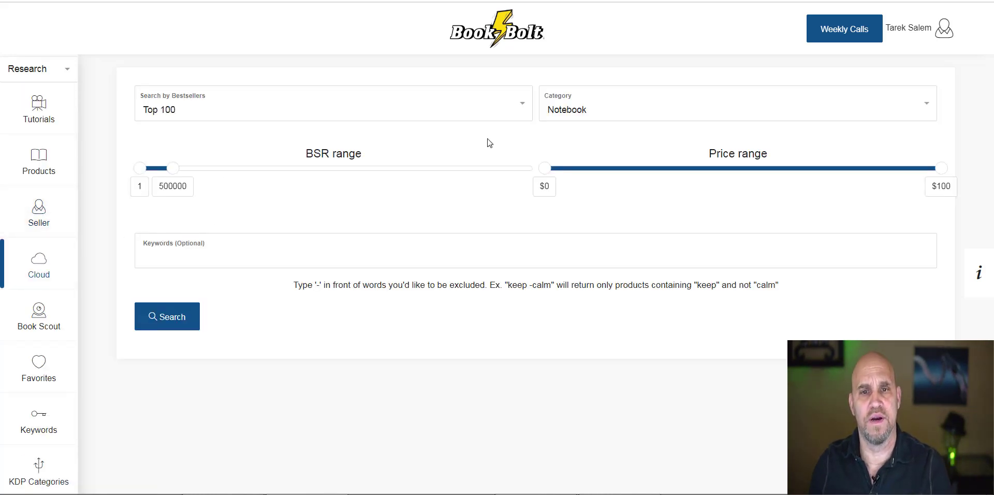
Step: Set the Cloud bestseller search to Top 300 and its category to Coloring Book
{"action": "left_click", "coordinate": [521, 104]}
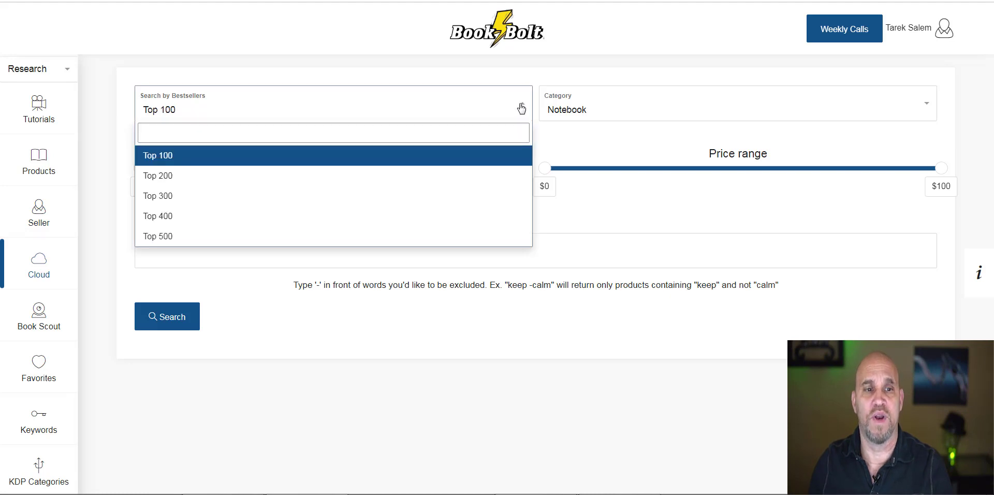
{"action": "left_click", "coordinate": [381, 195]}
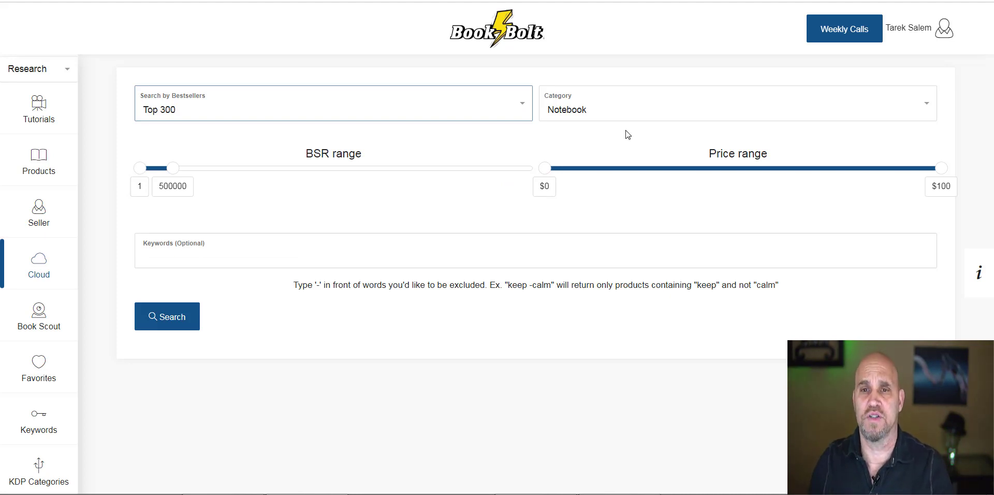
{"action": "left_click", "coordinate": [922, 108]}
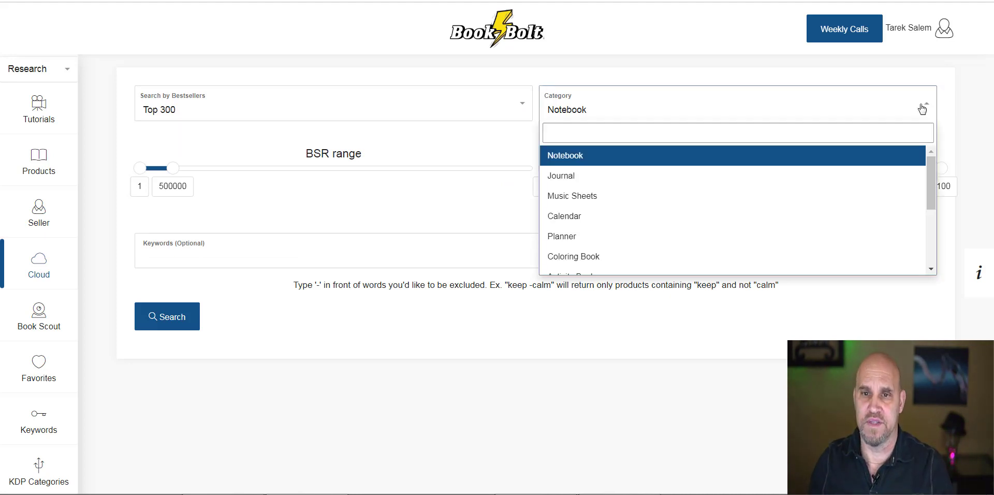
{"action": "scroll", "coordinate": [865, 175], "scroll_direction": "down", "scroll_amount": 2}
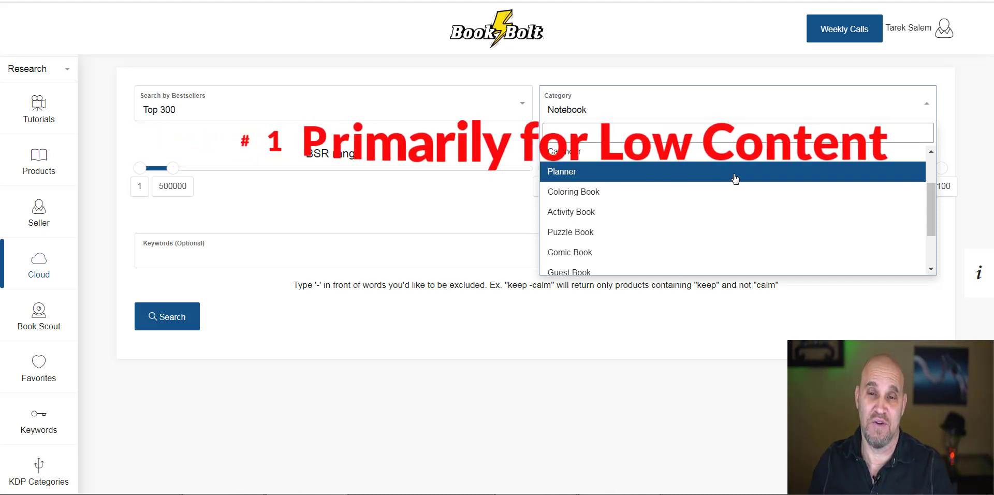
{"action": "scroll", "coordinate": [733, 179], "scroll_direction": "up", "scroll_amount": 3}
{"action": "scroll", "coordinate": [735, 182], "scroll_direction": "down", "scroll_amount": 5}
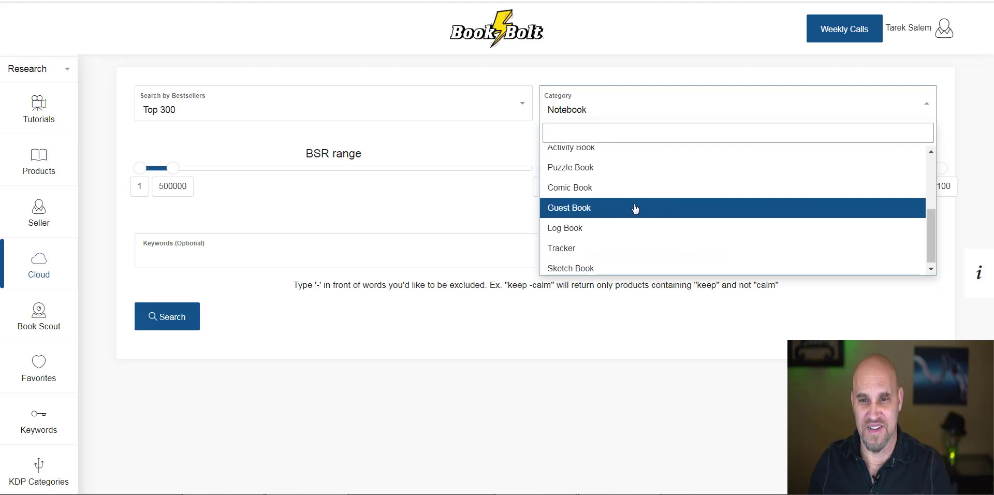
{"action": "scroll", "coordinate": [632, 208], "scroll_direction": "up", "scroll_amount": 2}
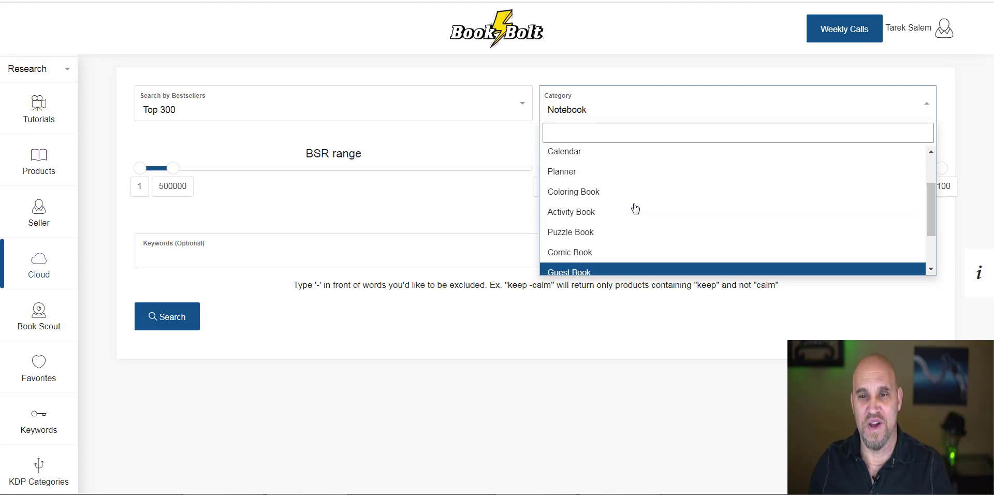
{"action": "left_click", "coordinate": [599, 198]}
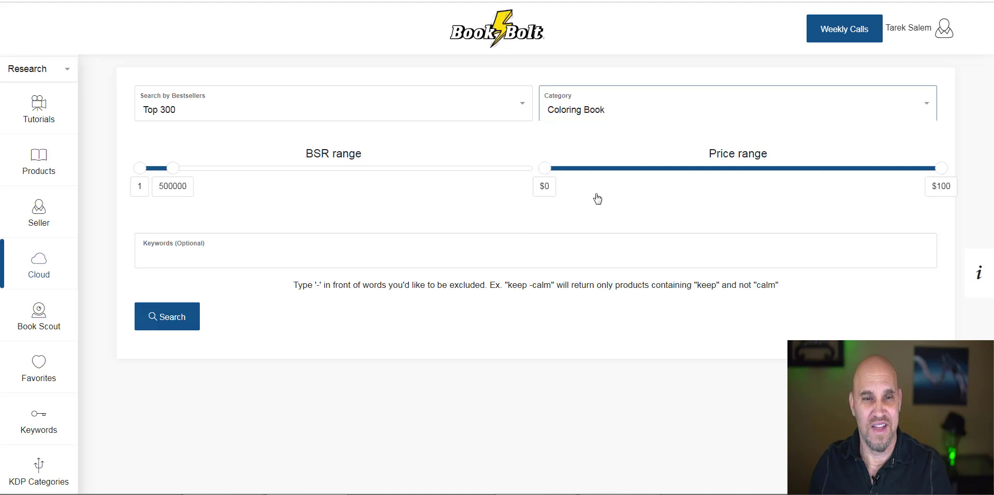
Step: Run the coloring book bestseller search without any keywords
{"action": "left_click", "coordinate": [205, 257]}
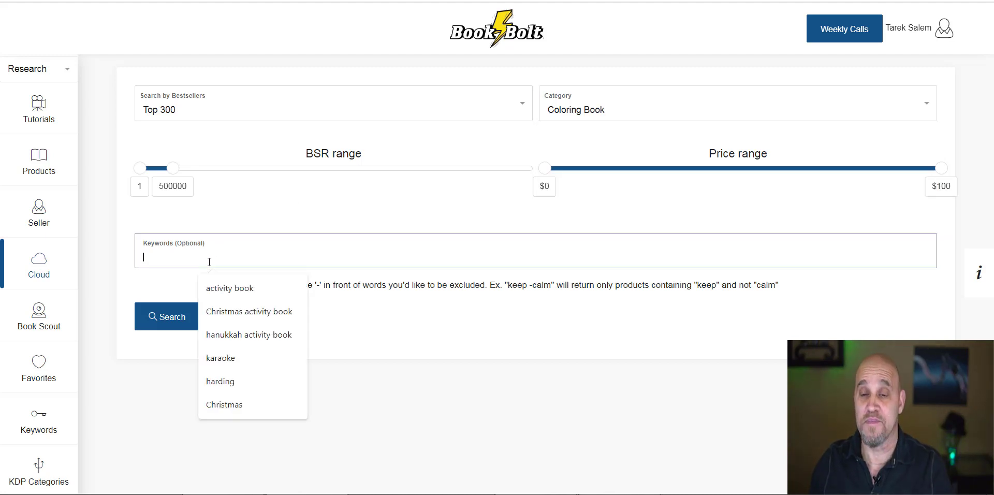
{"action": "left_click", "coordinate": [380, 331]}
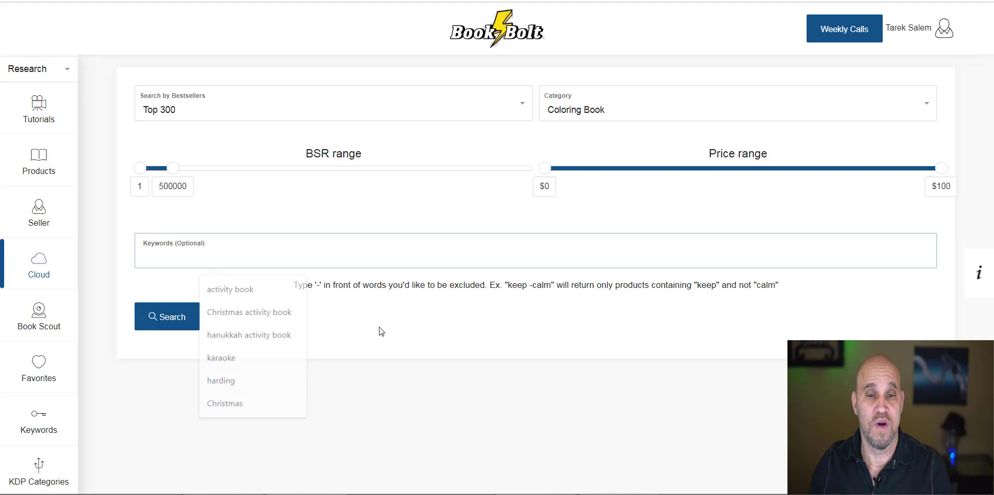
{"action": "left_click", "coordinate": [167, 325]}
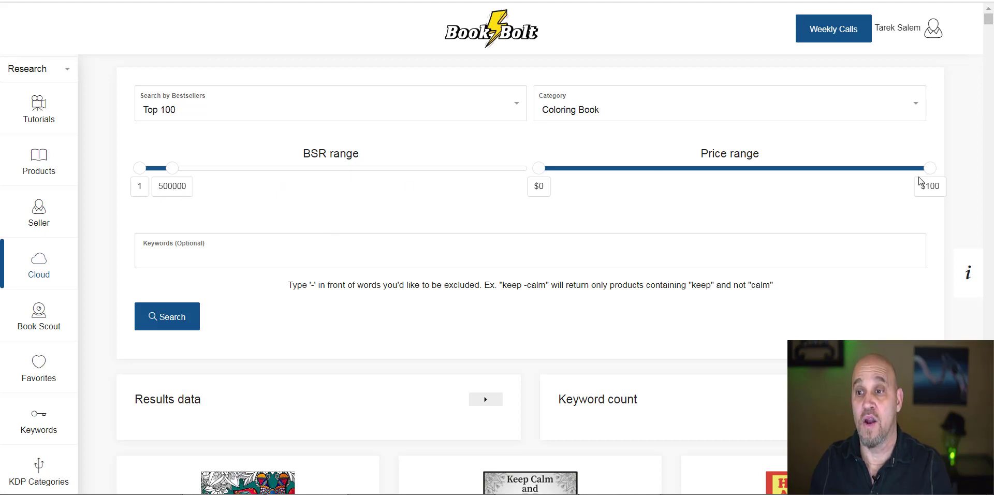
Step: Examine the bestselling coloring book results, including their ratings, publication dates, prices, BSR and estimated monthly sales
{"action": "scroll", "coordinate": [469, 238], "scroll_direction": "down", "scroll_amount": 6}
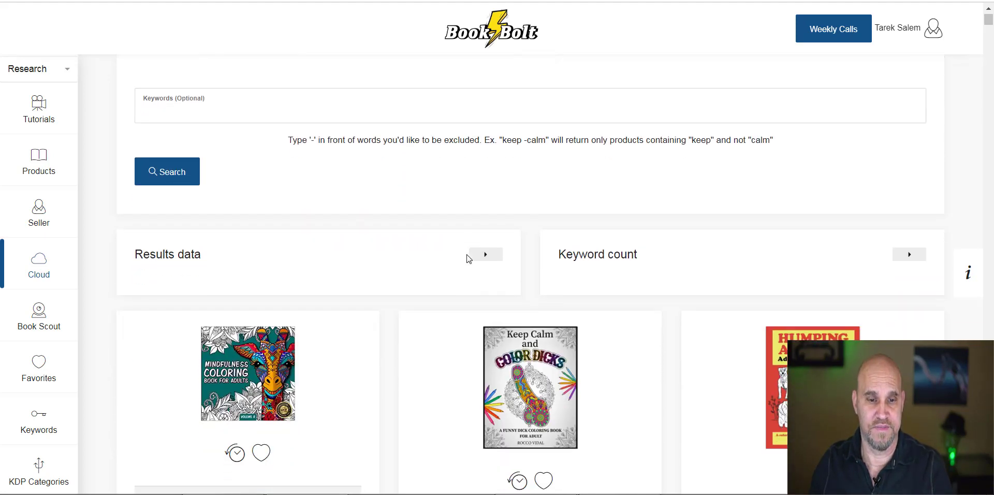
{"action": "scroll", "coordinate": [446, 238], "scroll_direction": "down", "scroll_amount": 3}
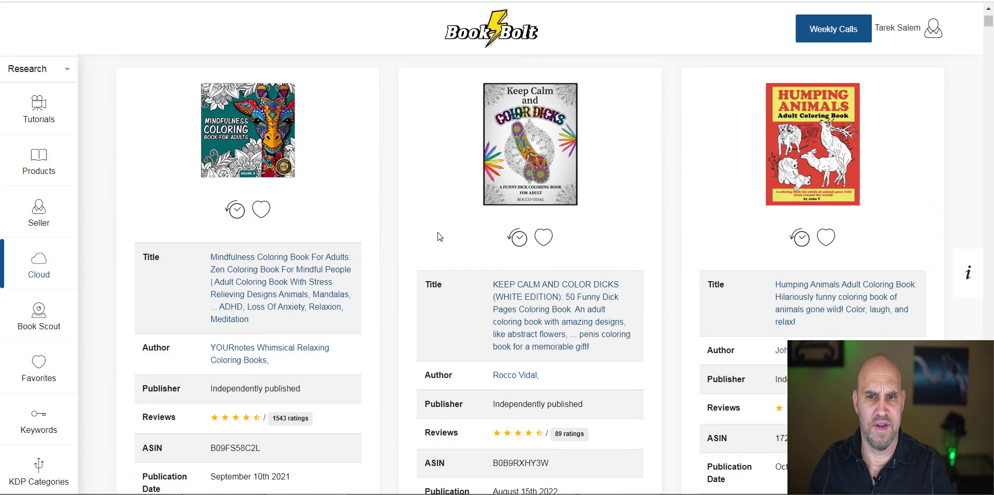
{"action": "scroll", "coordinate": [432, 237], "scroll_direction": "down", "scroll_amount": 1}
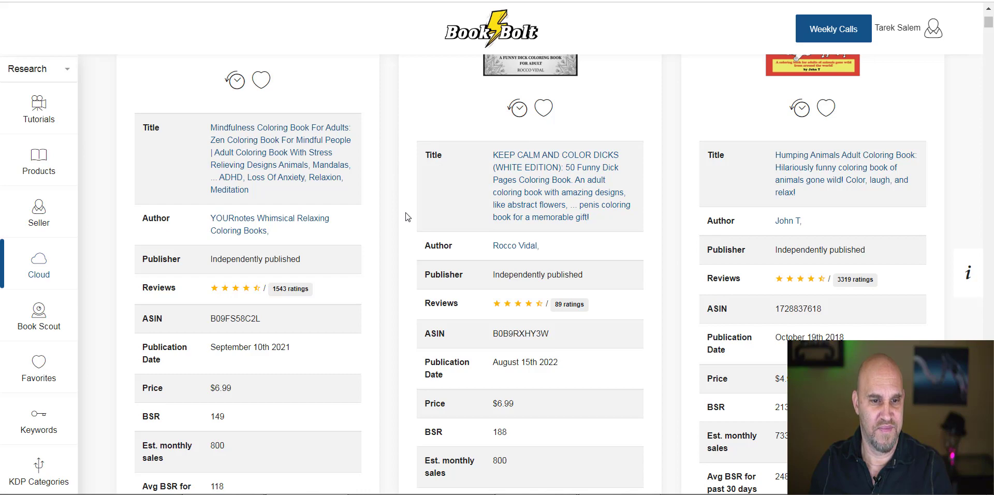
{"action": "scroll", "coordinate": [406, 216], "scroll_direction": "down", "scroll_amount": 1}
{"action": "scroll", "coordinate": [409, 216], "scroll_direction": "down", "scroll_amount": 2}
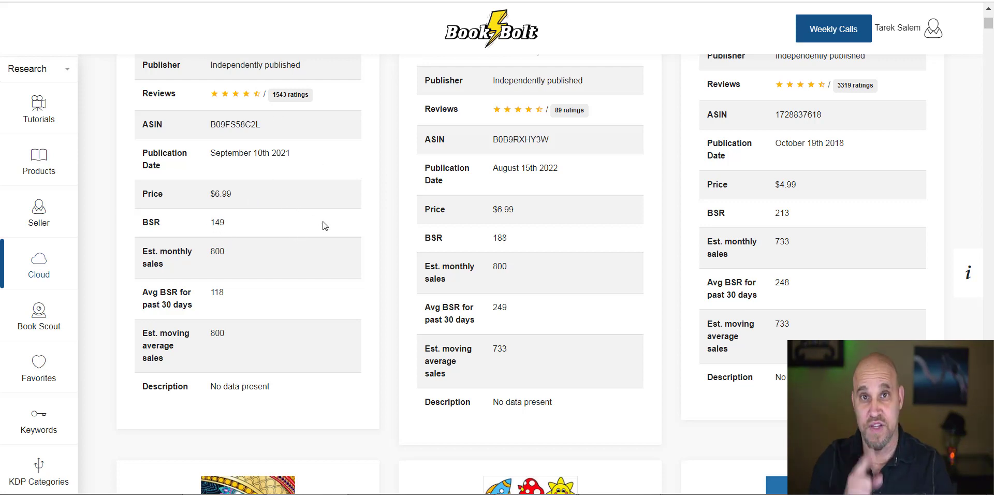
{"action": "scroll", "coordinate": [320, 261], "scroll_direction": "down", "scroll_amount": 3}
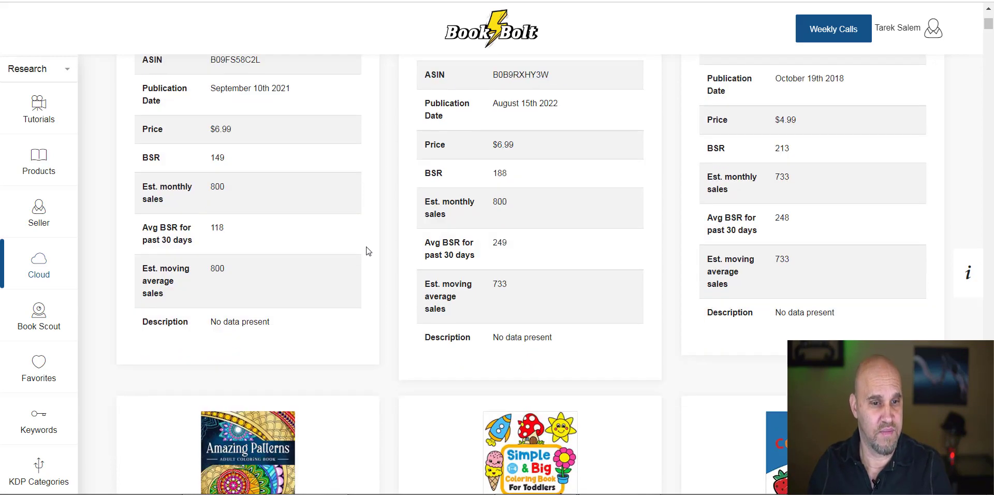
{"action": "scroll", "coordinate": [385, 240], "scroll_direction": "down", "scroll_amount": 1}
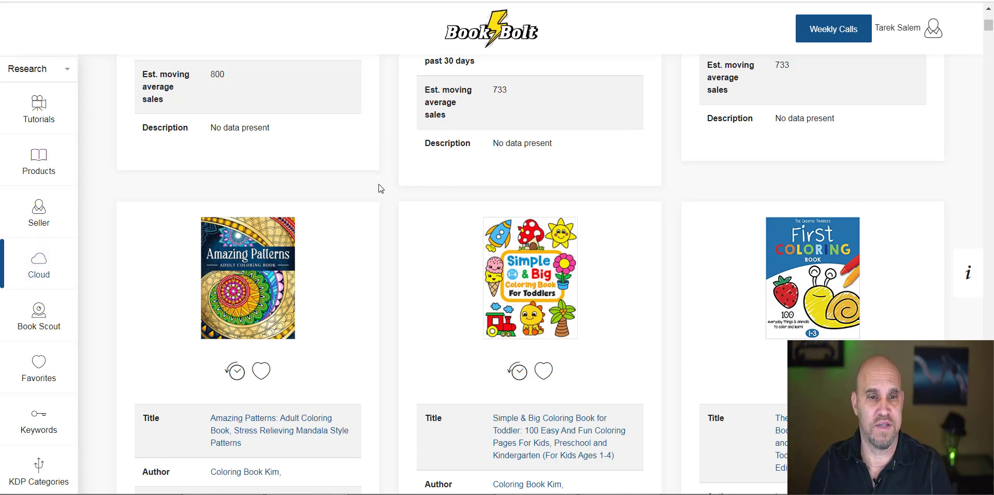
{"action": "scroll", "coordinate": [383, 189], "scroll_direction": "down", "scroll_amount": 3}
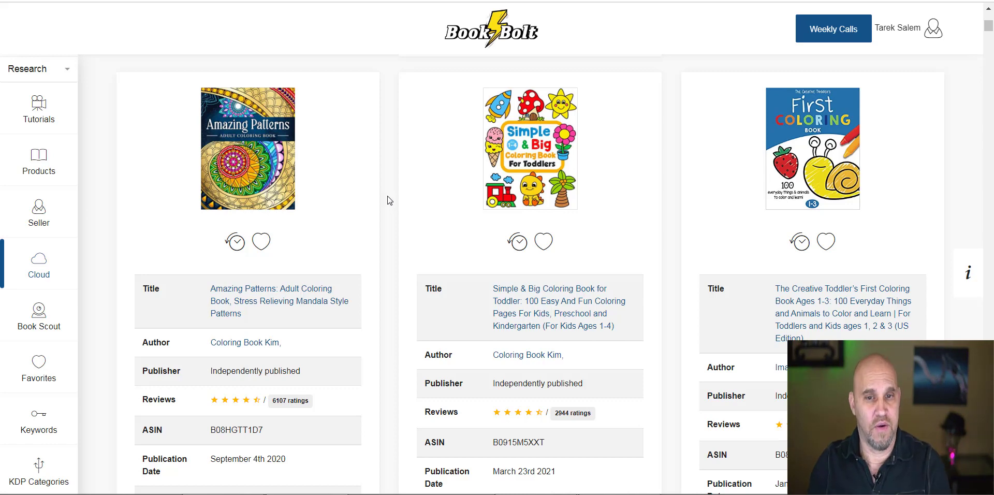
{"action": "scroll", "coordinate": [389, 201], "scroll_direction": "down", "scroll_amount": 4}
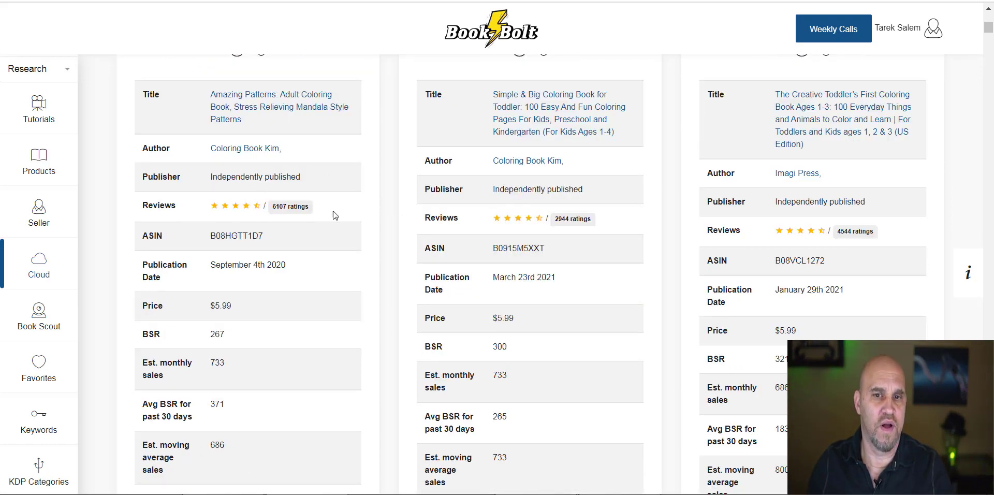
{"action": "scroll", "coordinate": [373, 201], "scroll_direction": "down", "scroll_amount": 3}
{"action": "scroll", "coordinate": [374, 201], "scroll_direction": "down", "scroll_amount": 5}
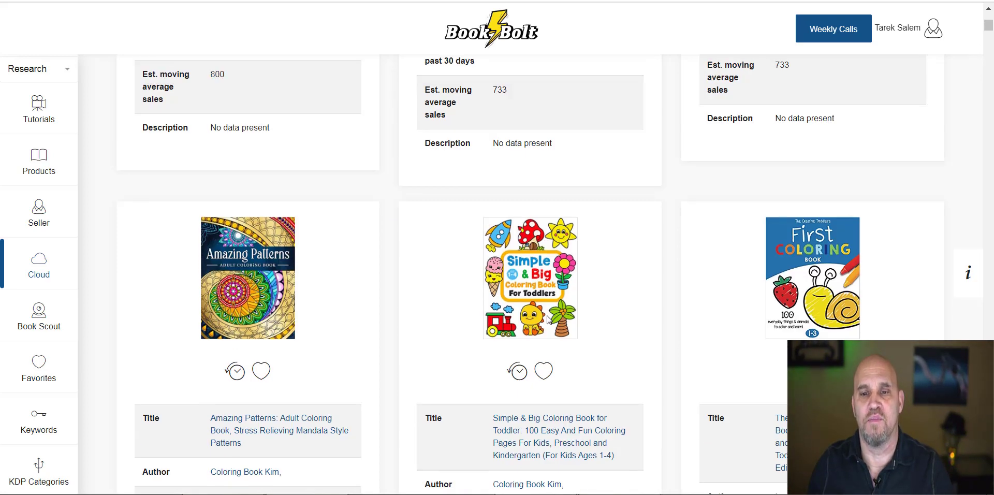
{"action": "scroll", "coordinate": [549, 320], "scroll_direction": "down", "scroll_amount": 3}
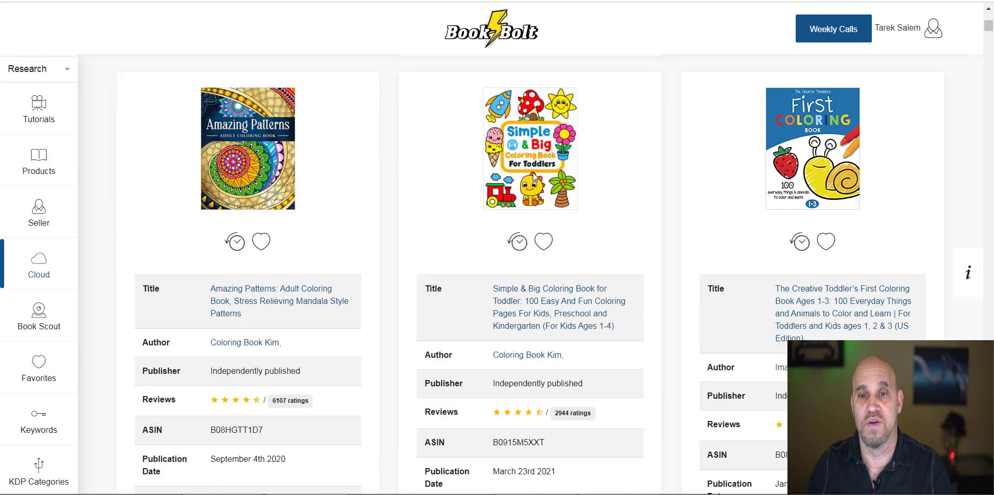
Step: Open the Simple & Big Coloring Book for Toddler listing on Amazon and read its full description
{"action": "left_click", "coordinate": [565, 316]}
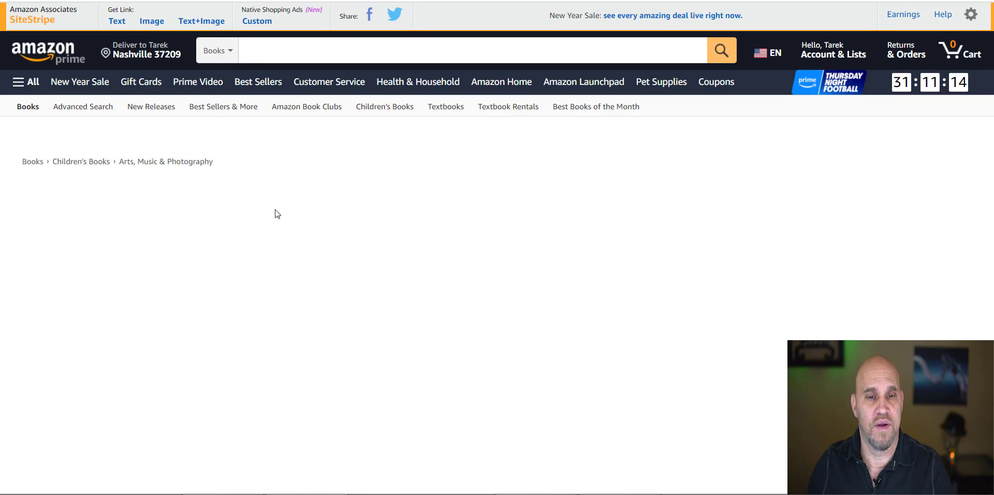
{"action": "scroll", "coordinate": [306, 299], "scroll_direction": "down", "scroll_amount": 3}
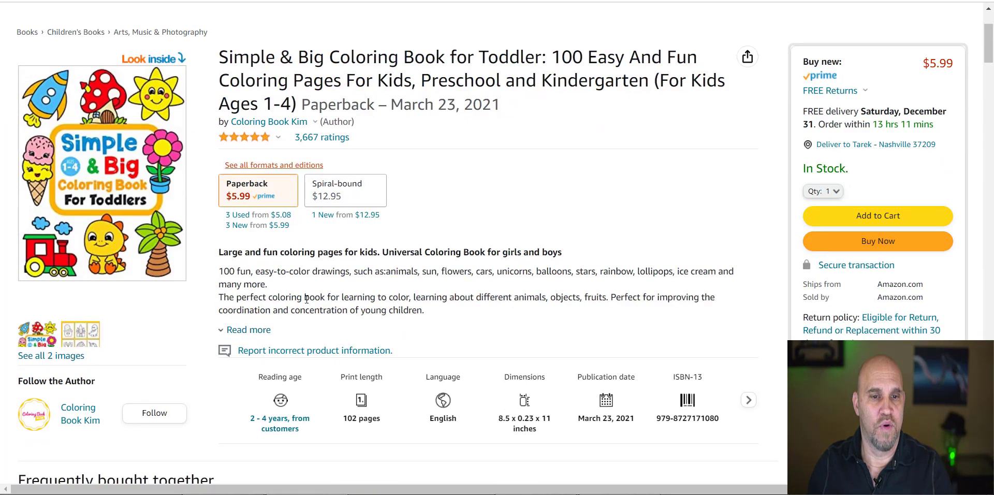
{"action": "left_click", "coordinate": [243, 330]}
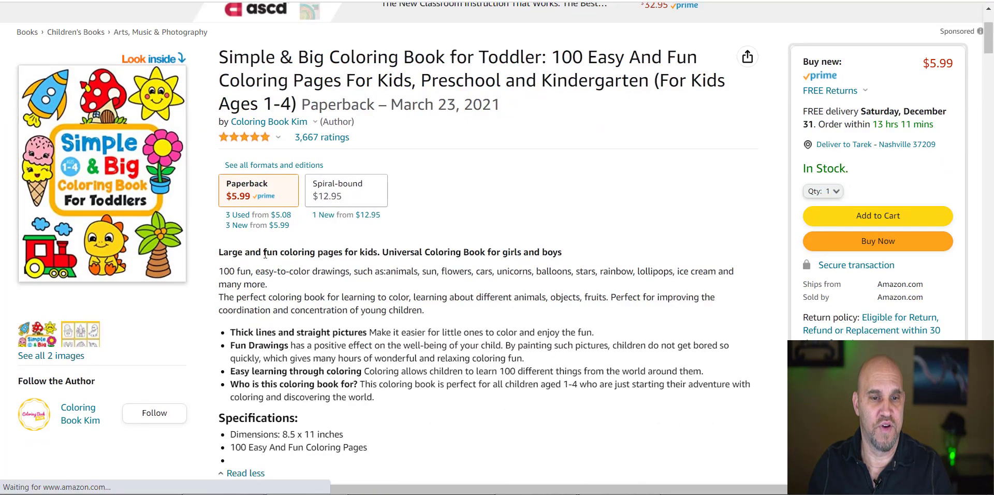
{"action": "scroll", "coordinate": [261, 310], "scroll_direction": "down", "scroll_amount": 1}
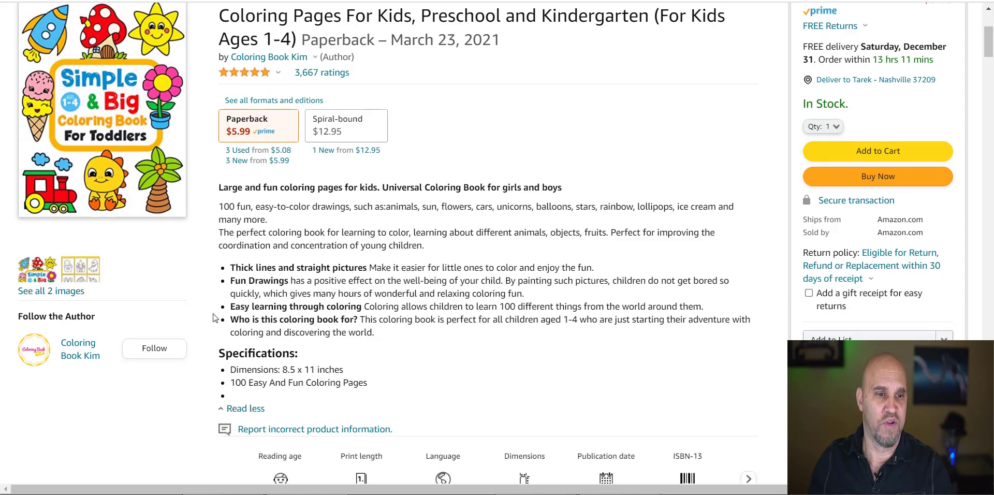
Step: View the coloring book's back cover image, close the image viewer and return to the Book Bolt results
{"action": "left_click", "coordinate": [76, 271]}
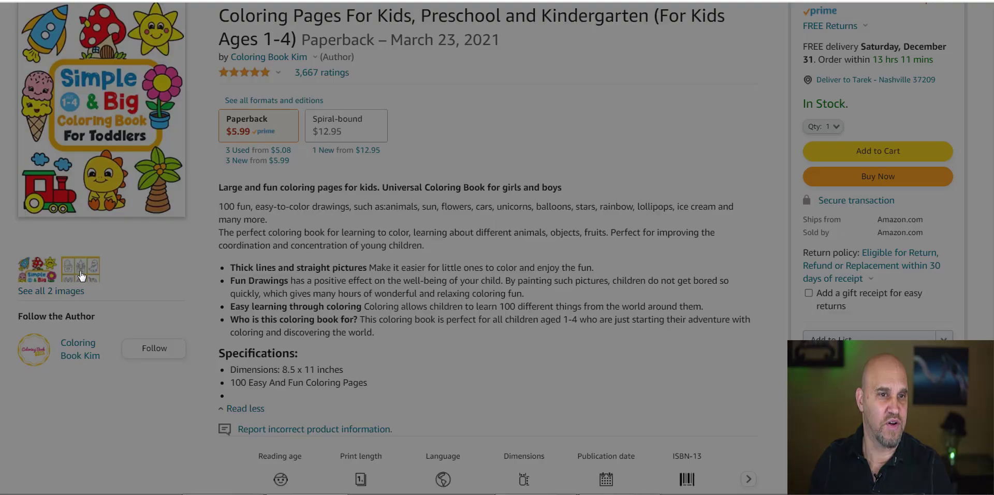
{"action": "left_click", "coordinate": [705, 146]}
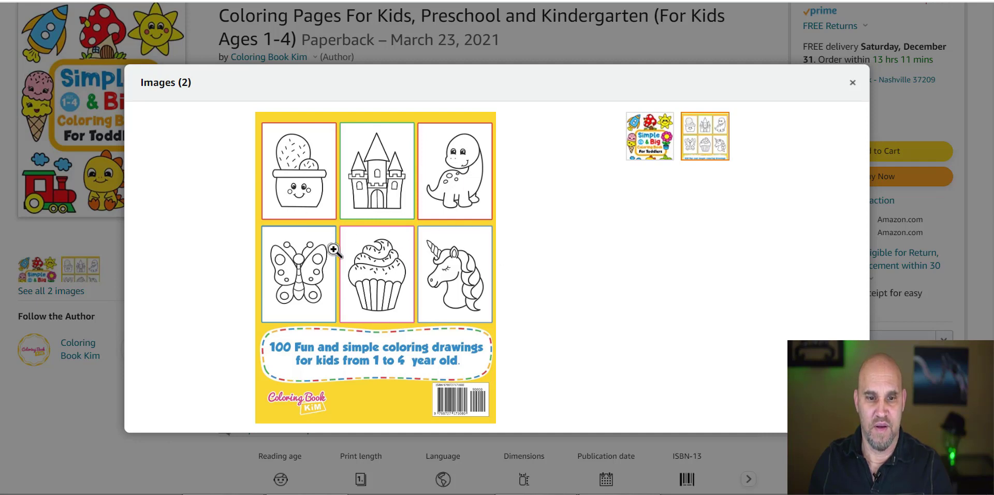
{"action": "left_click", "coordinate": [853, 85]}
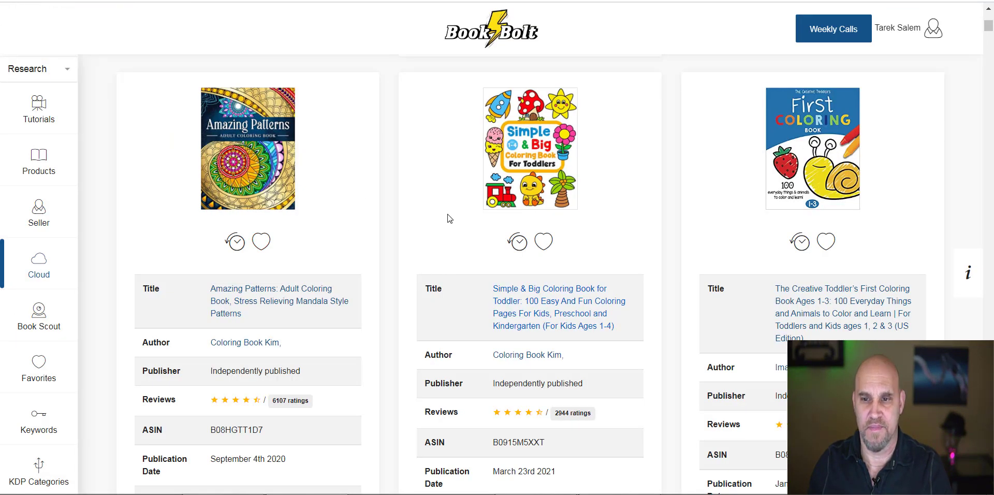
Step: Copy the ASIN B0915M5XXT of the Simple & Big Coloring Book for Toddler from its result details
{"action": "scroll", "coordinate": [450, 219], "scroll_direction": "down", "scroll_amount": 3}
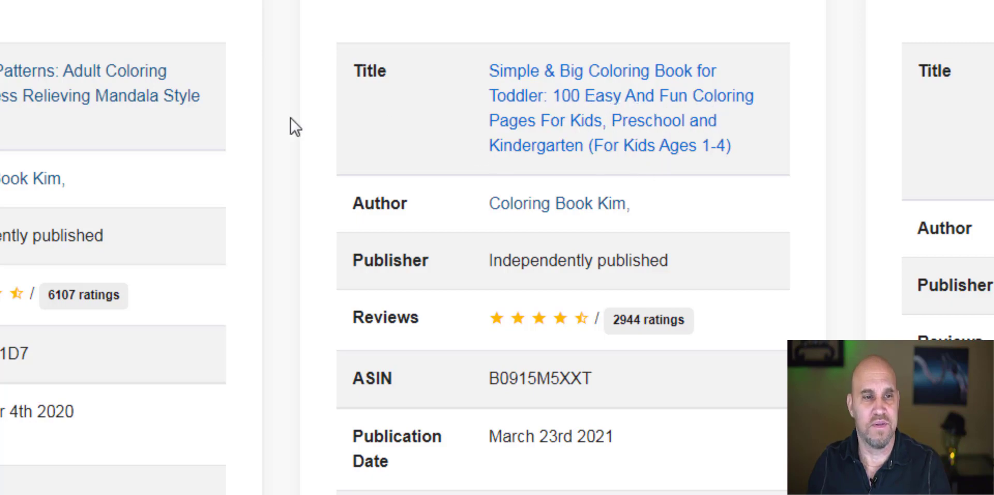
{"action": "scroll", "coordinate": [104, 275], "scroll_direction": "down", "scroll_amount": 1}
{"action": "scroll", "coordinate": [287, 193], "scroll_direction": "up", "scroll_amount": 2}
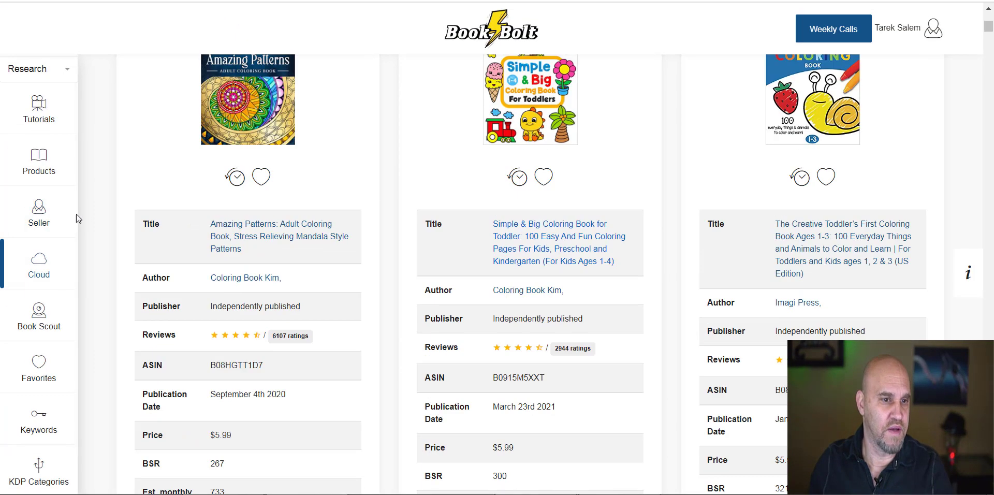
{"action": "left_click", "coordinate": [44, 320]}
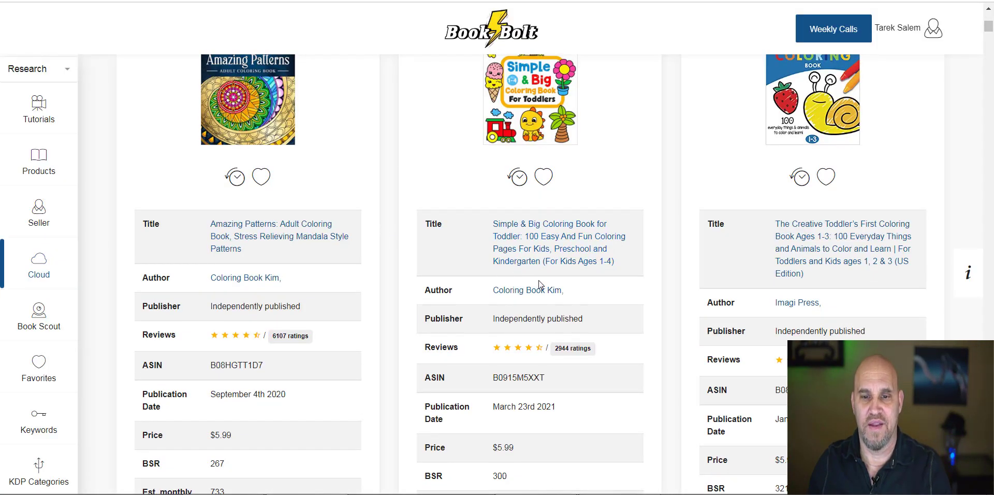
{"action": "scroll", "coordinate": [443, 346], "scroll_direction": "down", "scroll_amount": 1}
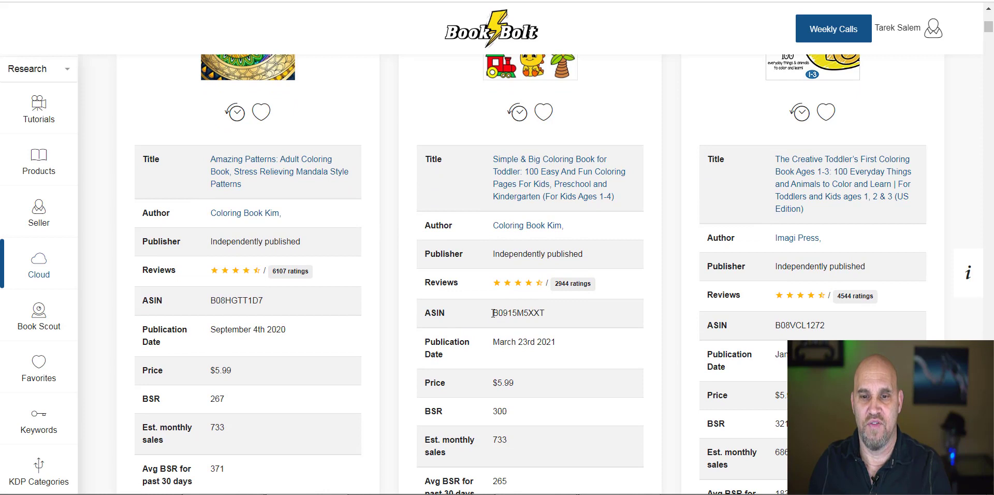
{"action": "left_click_drag", "start_coordinate": [494, 314], "coordinate": [544, 306]}
{"action": "key", "text": "ctrl+c"}
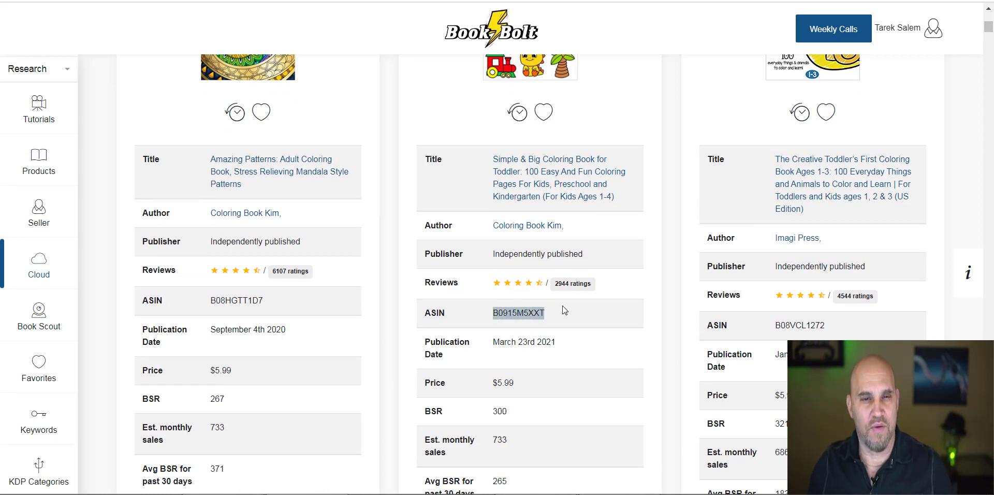
Step: Look up the copied ASIN in Book Scout and view the book's keywords with their rank, item count and search volume
{"action": "left_click", "coordinate": [45, 320]}
{"action": "left_click", "coordinate": [237, 206]}
{"action": "key", "text": "ctrl+v"}
{"action": "key", "text": "Return"}
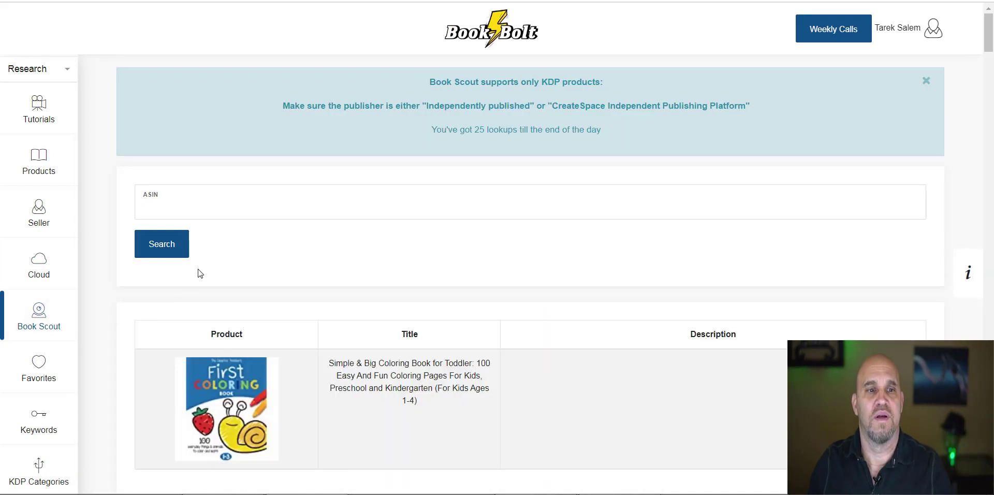
{"action": "scroll", "coordinate": [311, 259], "scroll_direction": "down", "scroll_amount": 3}
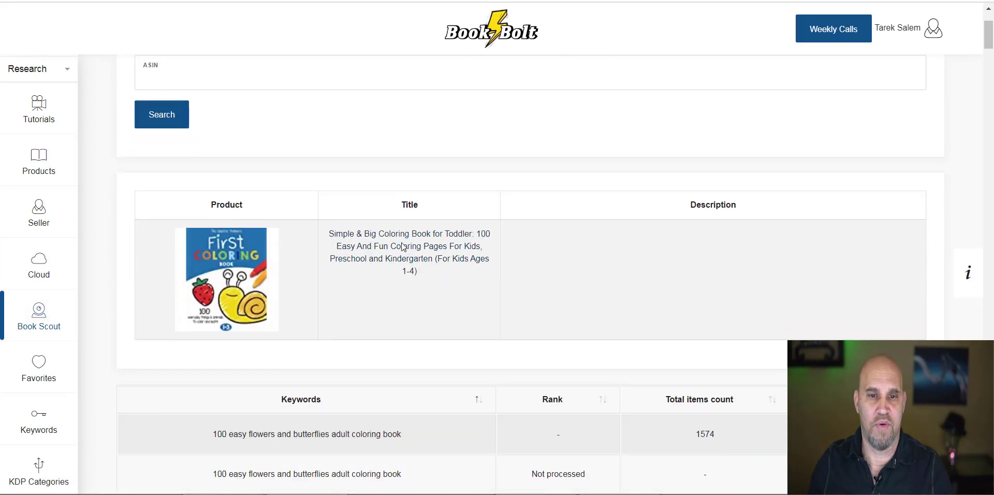
{"action": "scroll", "coordinate": [588, 168], "scroll_direction": "down", "scroll_amount": 5}
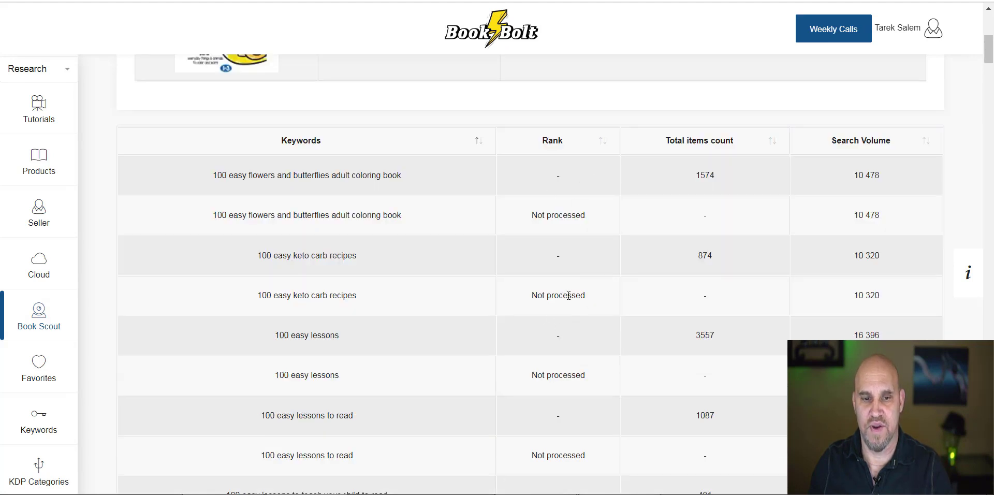
Step: Leave the Book Scout keyword table and open the keyword search page in the Research section
{"action": "scroll", "coordinate": [568, 295], "scroll_direction": "down", "scroll_amount": 1}
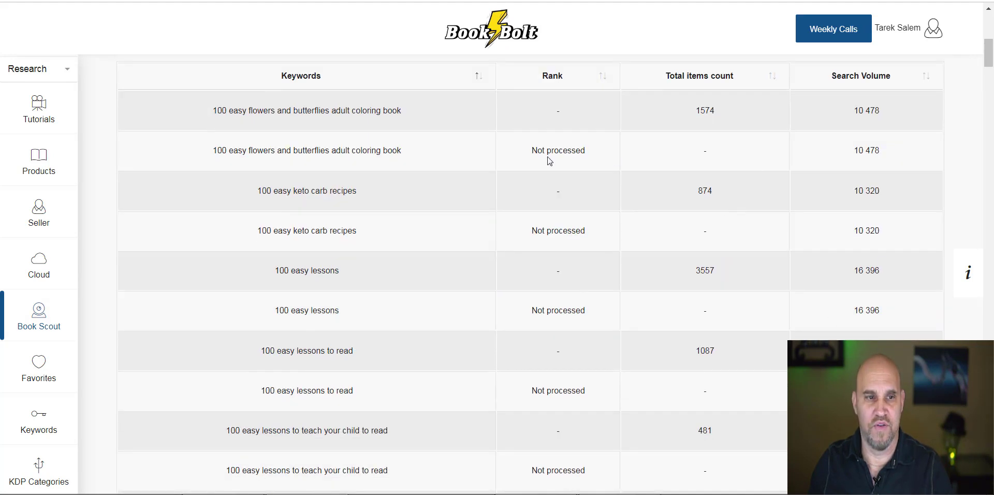
{"action": "scroll", "coordinate": [380, 209], "scroll_direction": "up", "scroll_amount": 4}
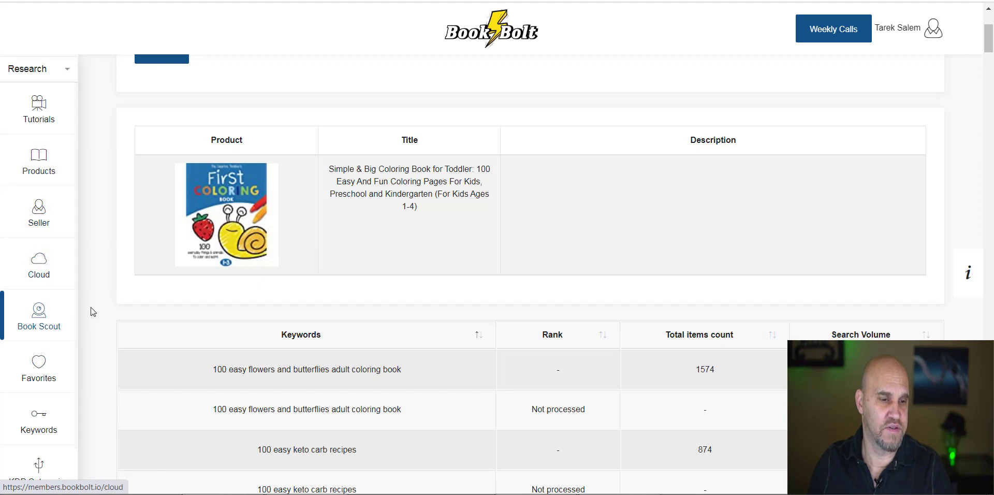
{"action": "scroll", "coordinate": [88, 309], "scroll_direction": "down", "scroll_amount": 3}
{"action": "scroll", "coordinate": [47, 267], "scroll_direction": "down", "scroll_amount": 2}
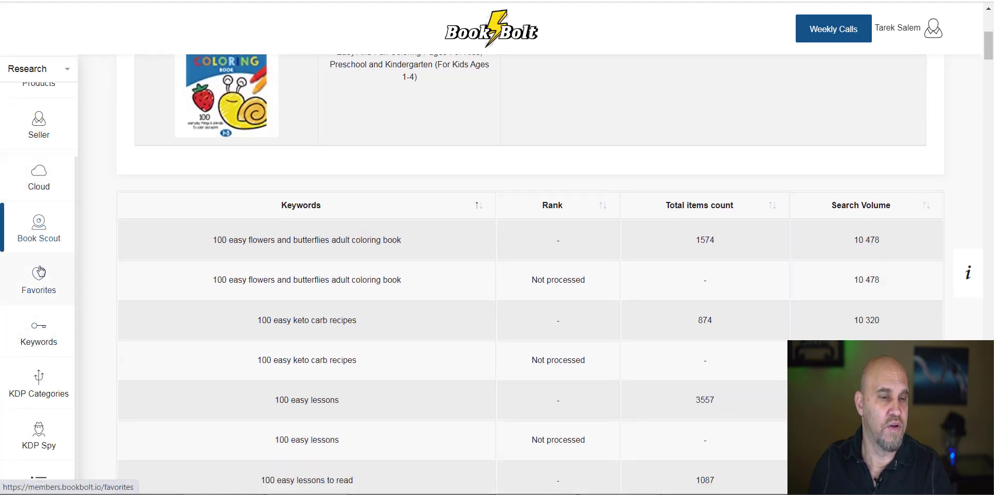
{"action": "left_click", "coordinate": [34, 339]}
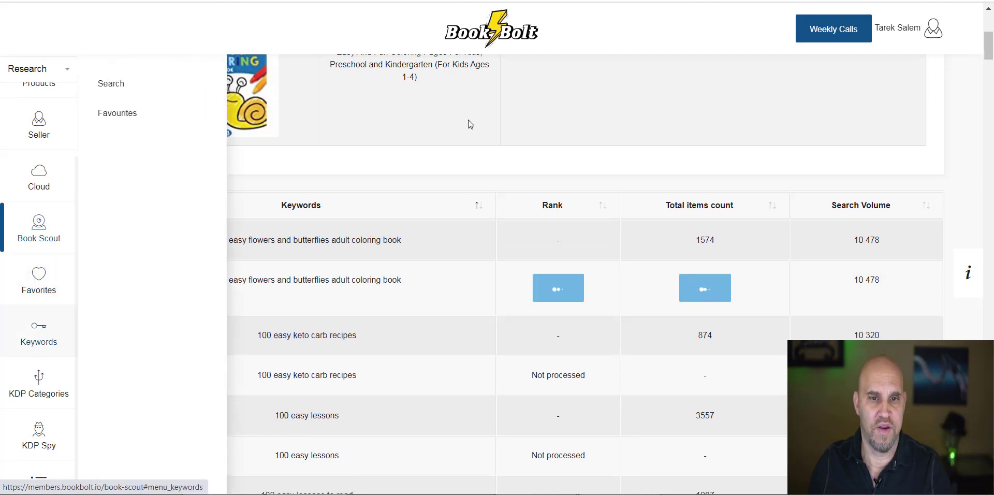
{"action": "left_click", "coordinate": [365, 166]}
{"action": "left_click", "coordinate": [37, 334]}
{"action": "left_click", "coordinate": [112, 89]}
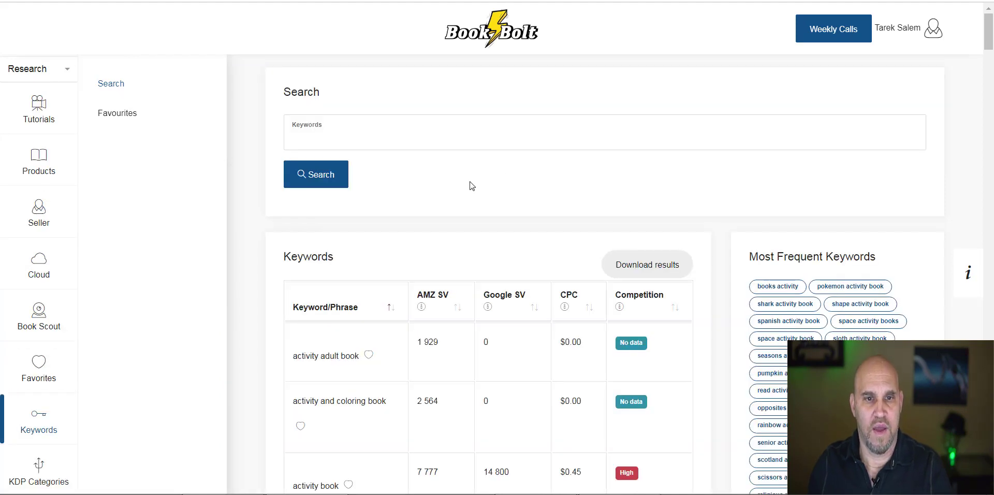
Step: Search the keyword tool for "Christmas activity book" using the previously entered search terms
{"action": "left_click", "coordinate": [388, 136]}
{"action": "key", "text": "Down"}
{"action": "key", "text": "Down"}
{"action": "key", "text": "Down"}
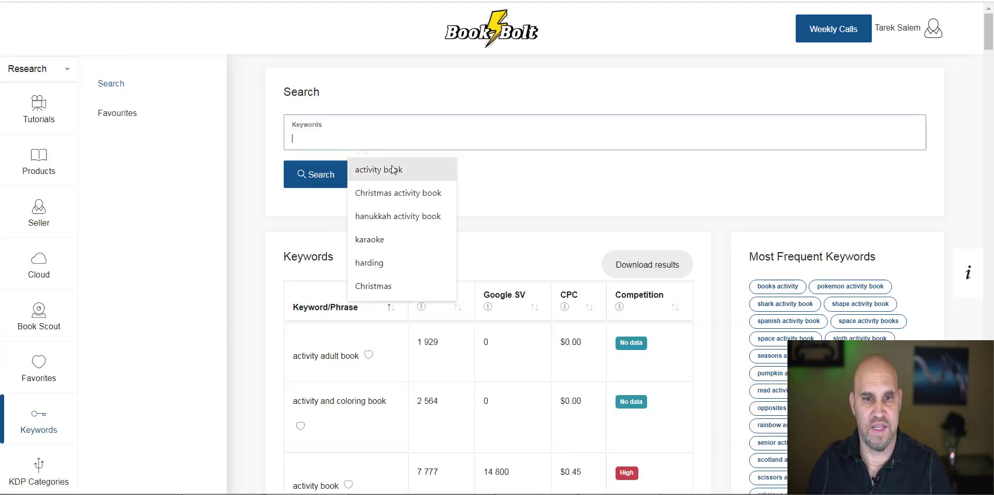
{"action": "key", "text": "Up"}
{"action": "key", "text": "Return"}
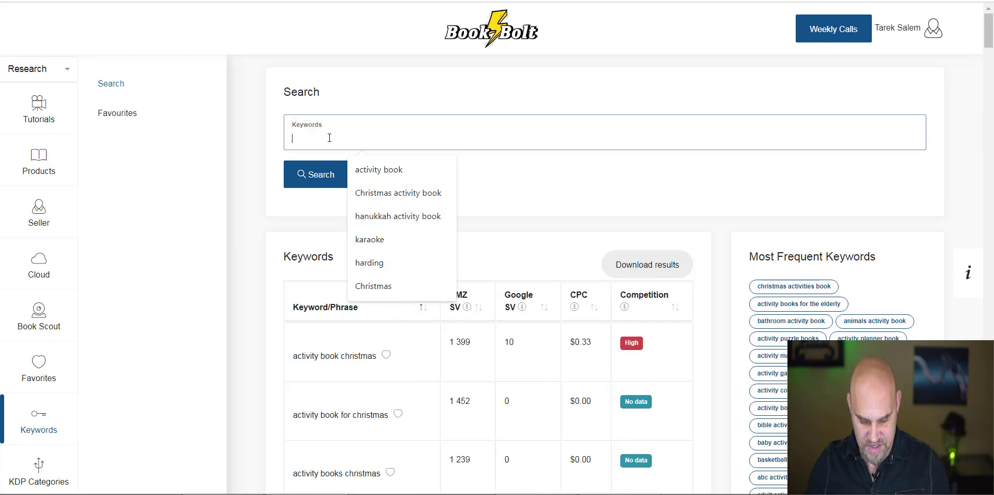
Step: Search for keywords on "valentines day" and refine the search to "valentines day activity book"
{"action": "type", "text": "vake"}
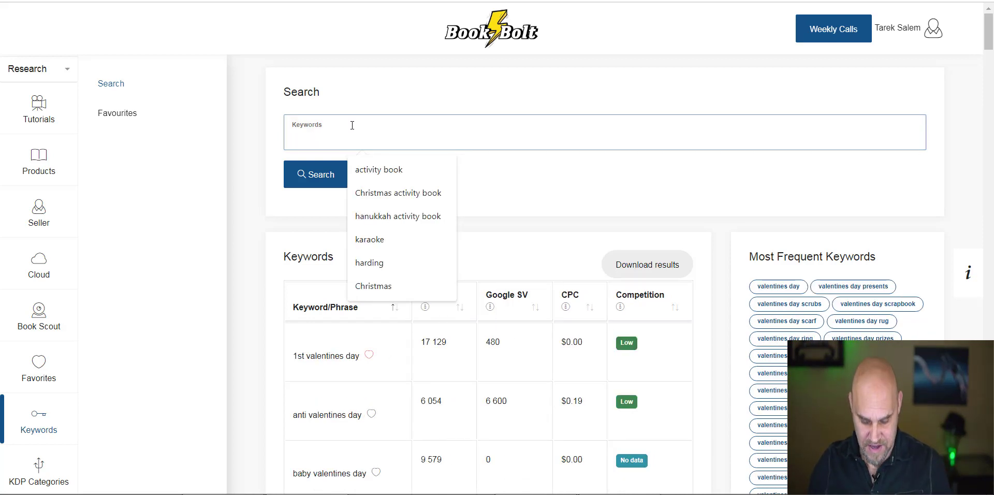
{"action": "type", "text": "valentines day"}
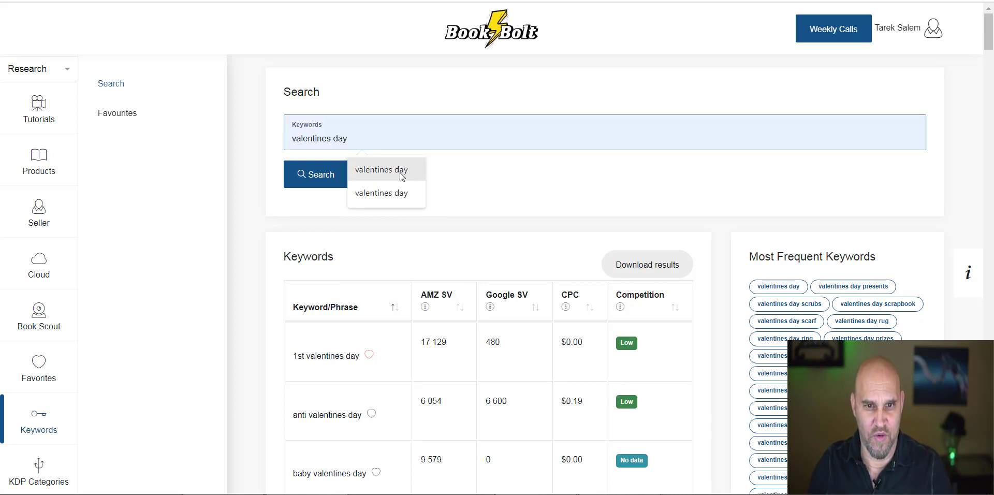
{"action": "left_click", "coordinate": [399, 169]}
{"action": "left_click", "coordinate": [376, 139]}
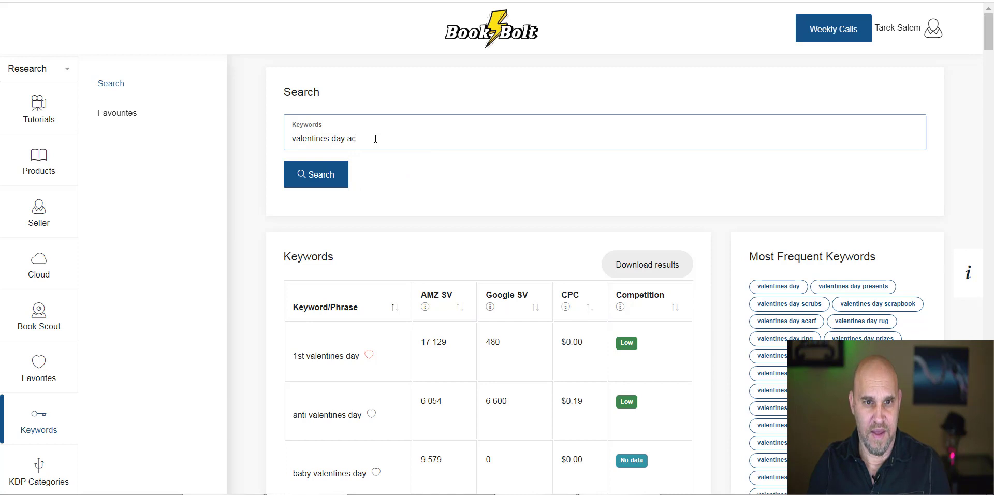
{"action": "key", "text": "Return"}
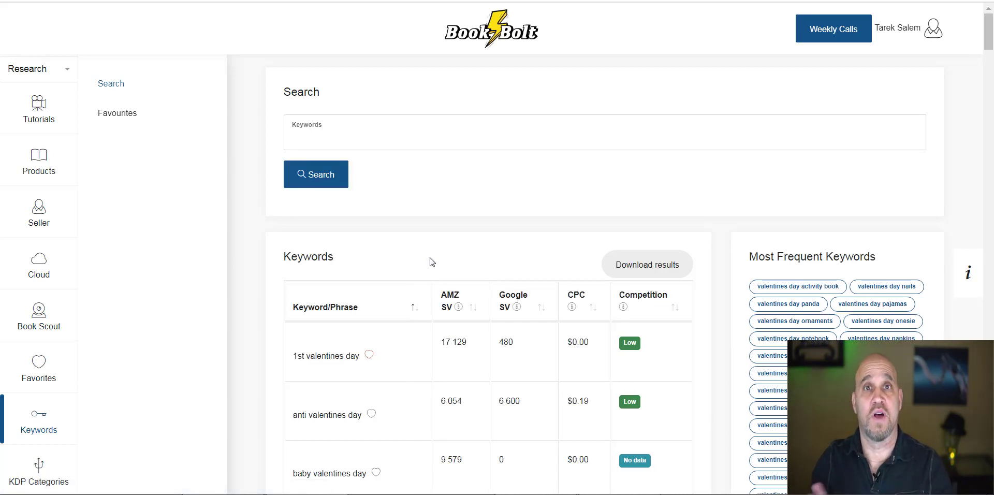
Step: Examine the Valentine's Day keywords for Amazon and Google search volume, CPC and competition, along with frequent keywords and relevant products
{"action": "scroll", "coordinate": [434, 261], "scroll_direction": "down", "scroll_amount": 1}
{"action": "scroll", "coordinate": [434, 260], "scroll_direction": "down", "scroll_amount": 2}
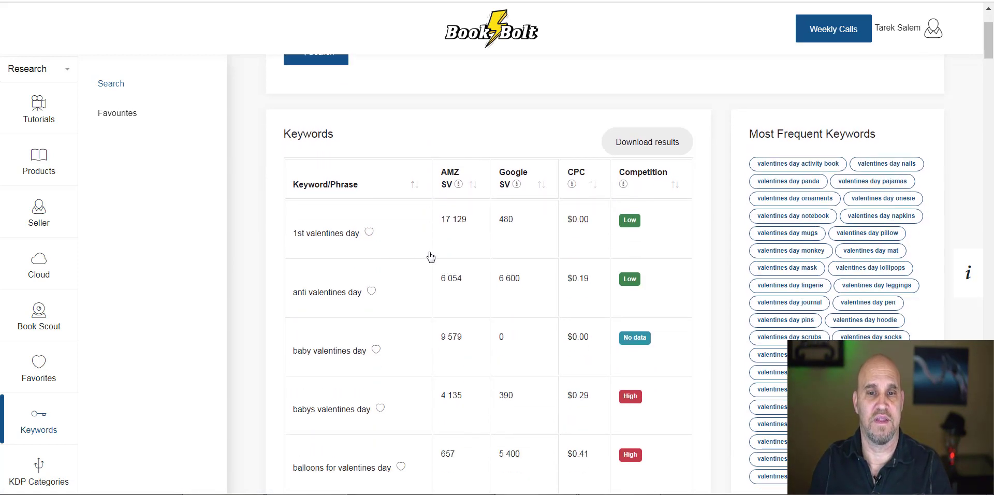
{"action": "scroll", "coordinate": [434, 259], "scroll_direction": "down", "scroll_amount": 2}
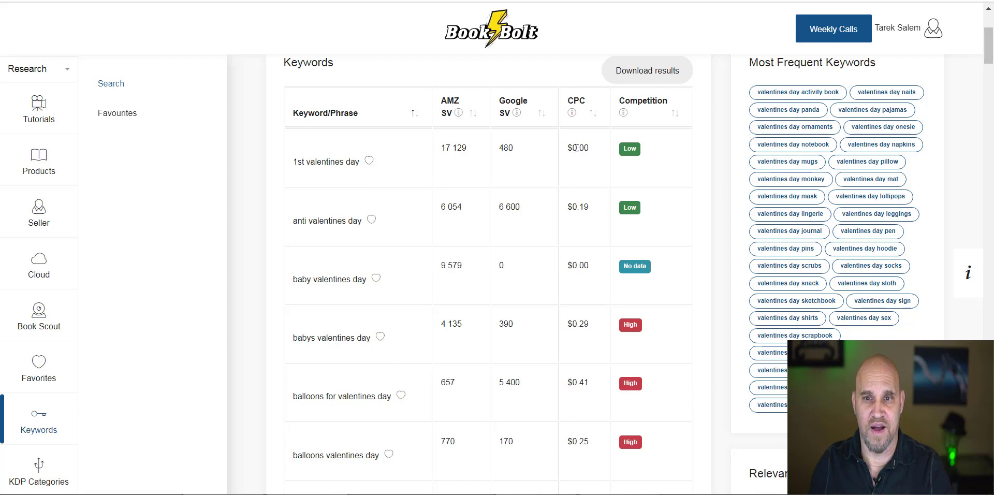
{"action": "scroll", "coordinate": [429, 196], "scroll_direction": "down", "scroll_amount": 2}
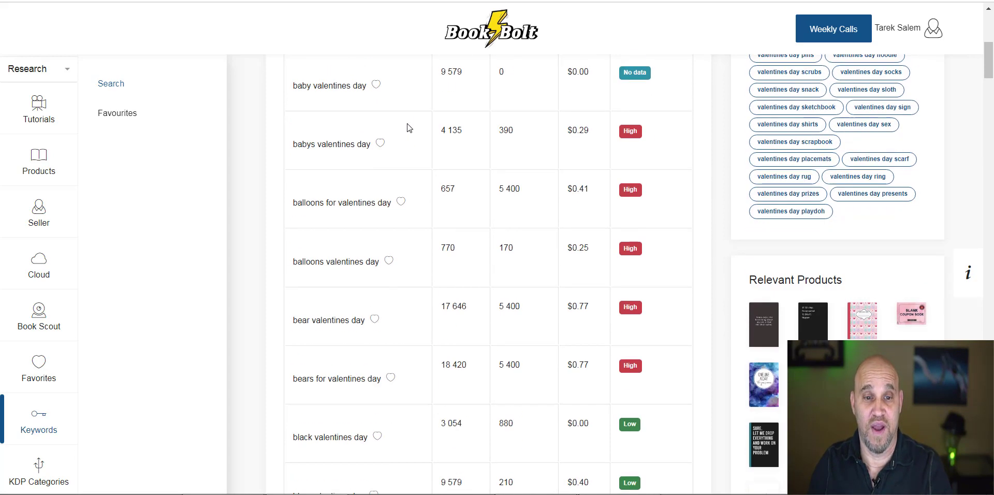
{"action": "scroll", "coordinate": [409, 124], "scroll_direction": "down", "scroll_amount": 2}
{"action": "scroll", "coordinate": [426, 160], "scroll_direction": "up", "scroll_amount": 3}
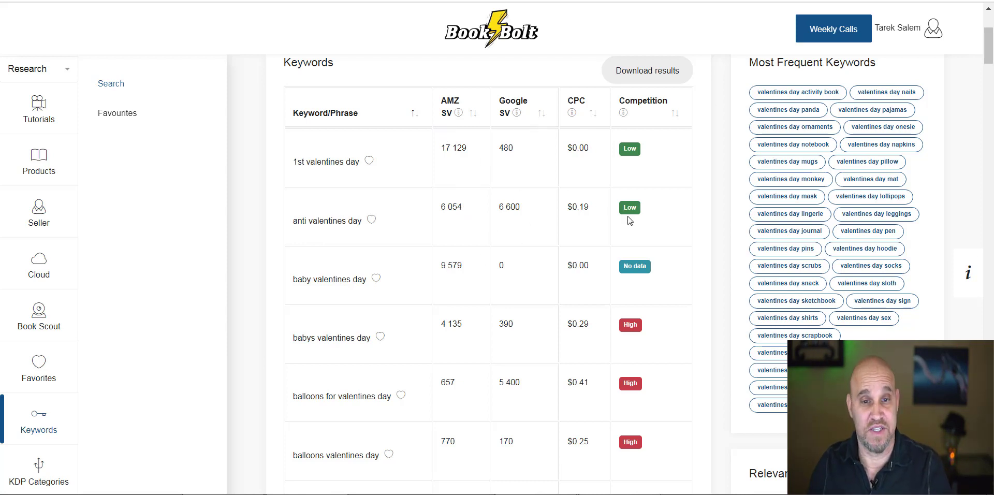
Step: Add the keyword "anti valentines day" to the favorites and open the Favorites page
{"action": "scroll", "coordinate": [489, 210], "scroll_direction": "down", "scroll_amount": 1}
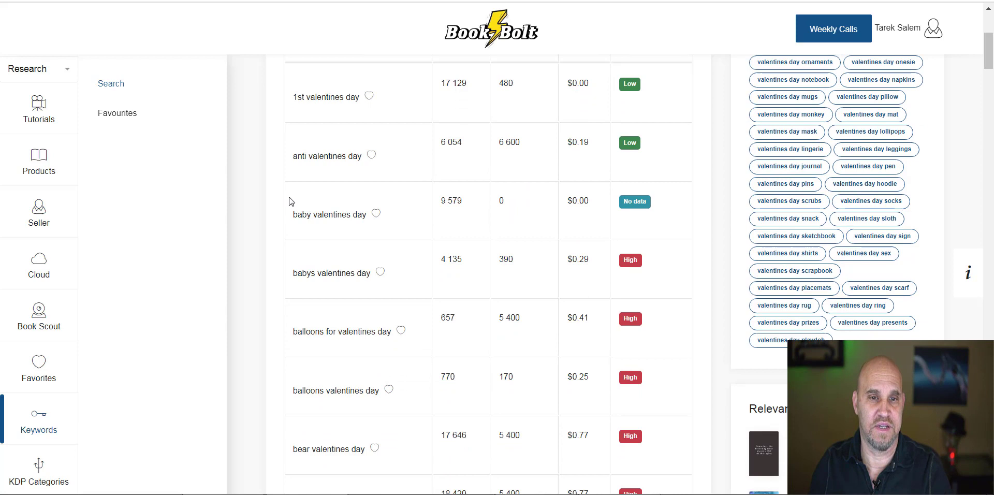
{"action": "left_click", "coordinate": [371, 156]}
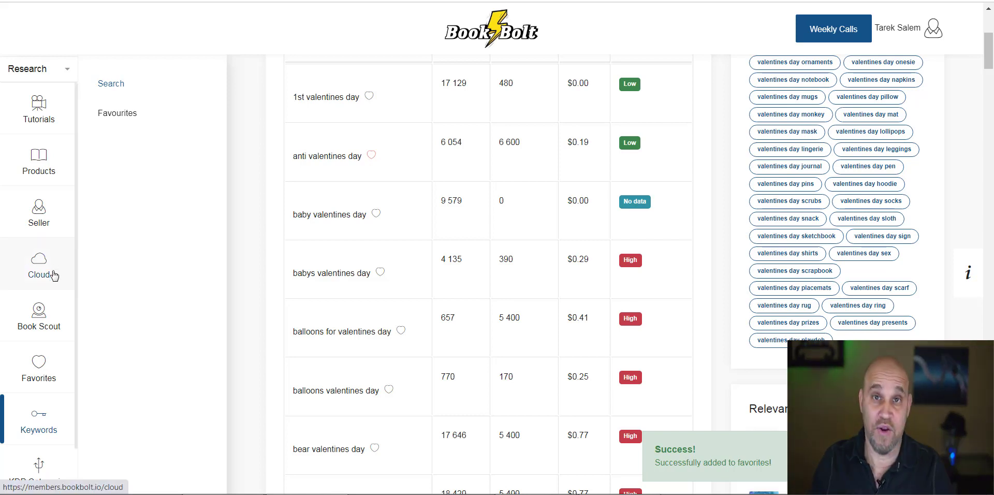
{"action": "scroll", "coordinate": [52, 306], "scroll_direction": "down", "scroll_amount": 2}
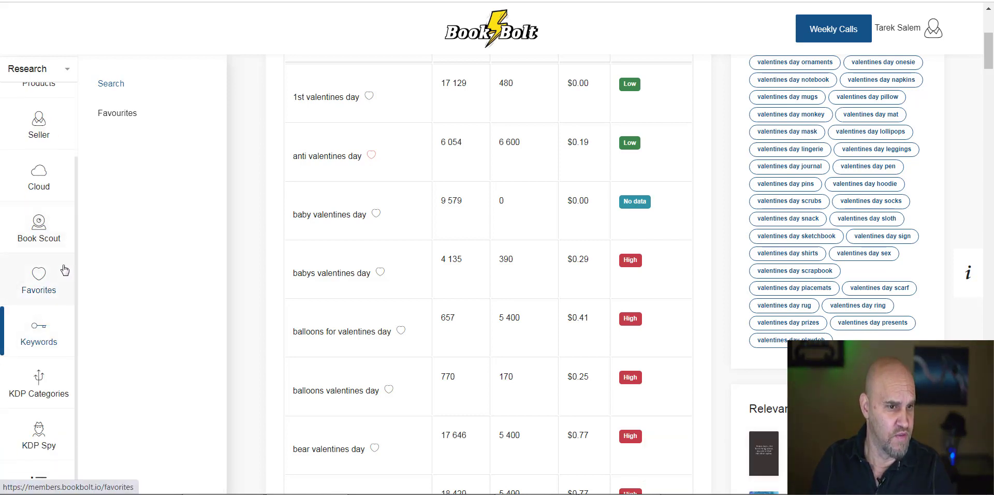
{"action": "left_click", "coordinate": [40, 278]}
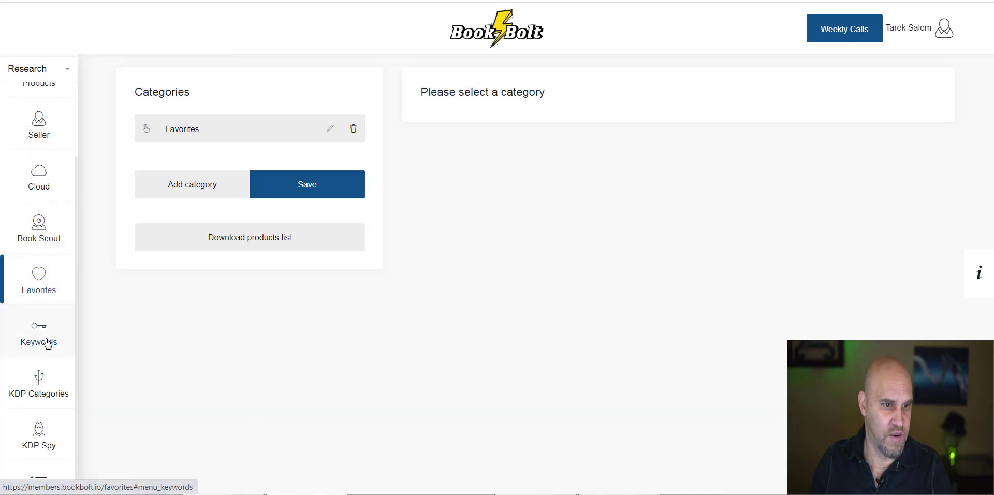
Step: Open the KDP category finder and search for categories matching "activity book"
{"action": "mouse_move", "coordinate": [44, 340]}
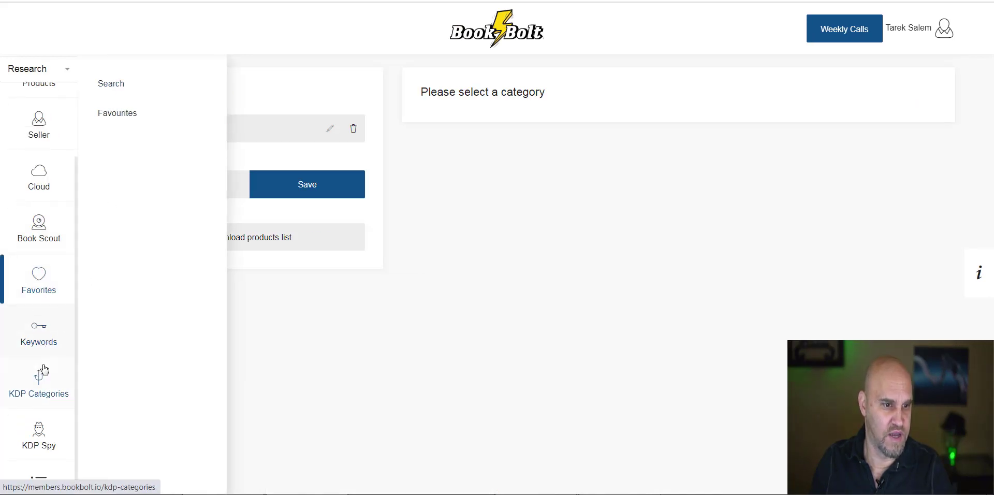
{"action": "left_click", "coordinate": [37, 383]}
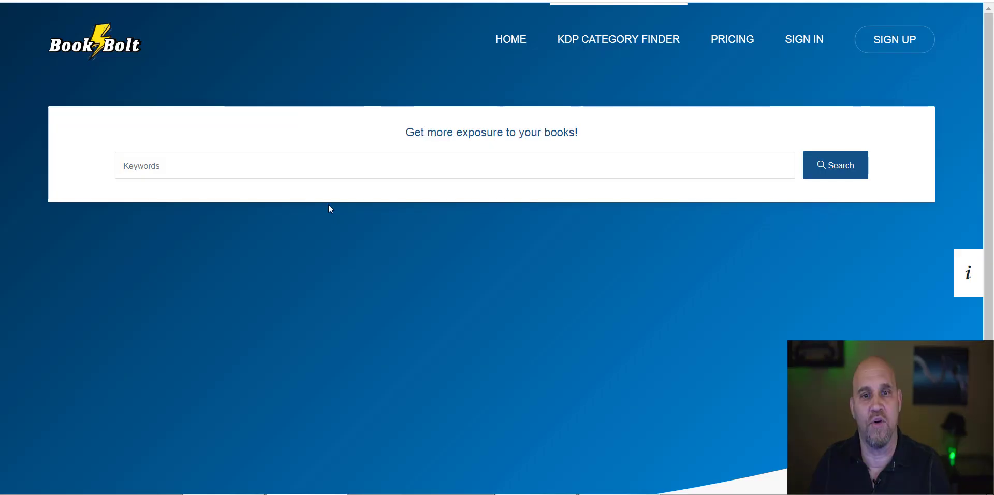
{"action": "left_click", "coordinate": [310, 173]}
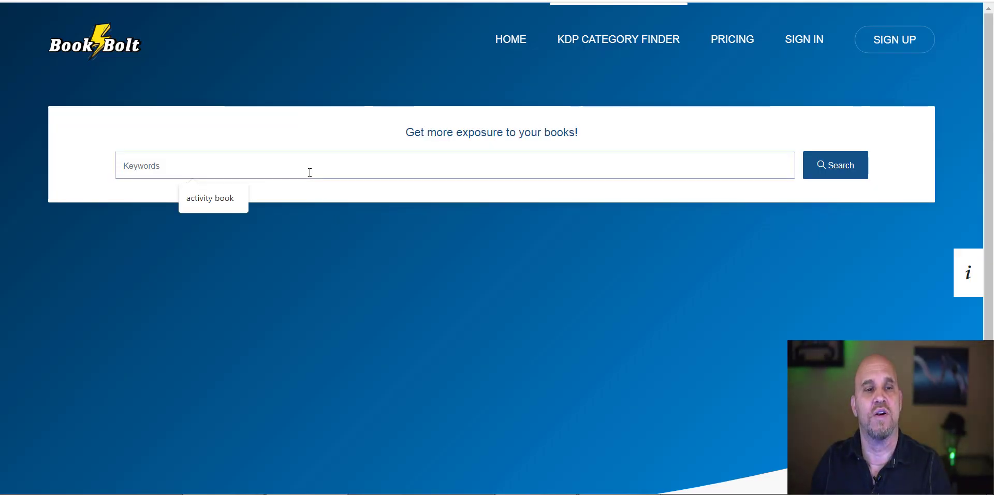
{"action": "left_click", "coordinate": [242, 202]}
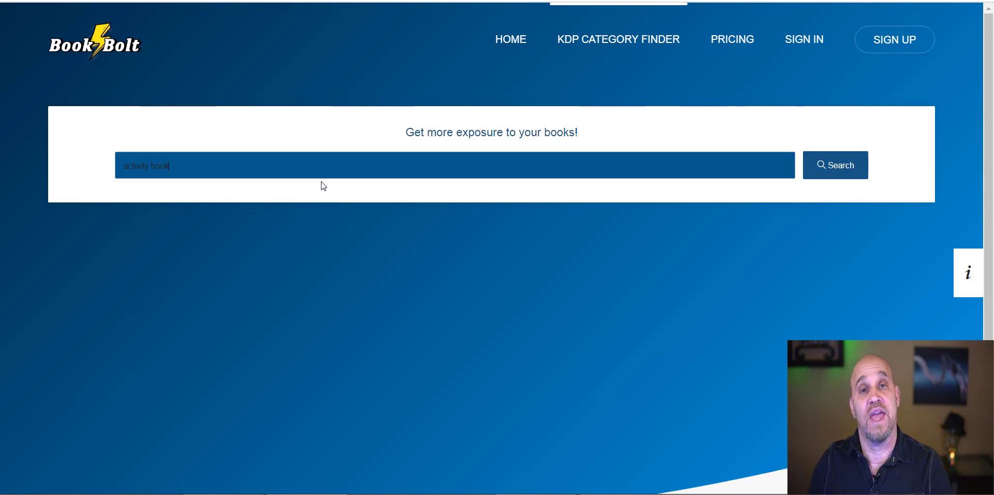
{"action": "left_click", "coordinate": [838, 171]}
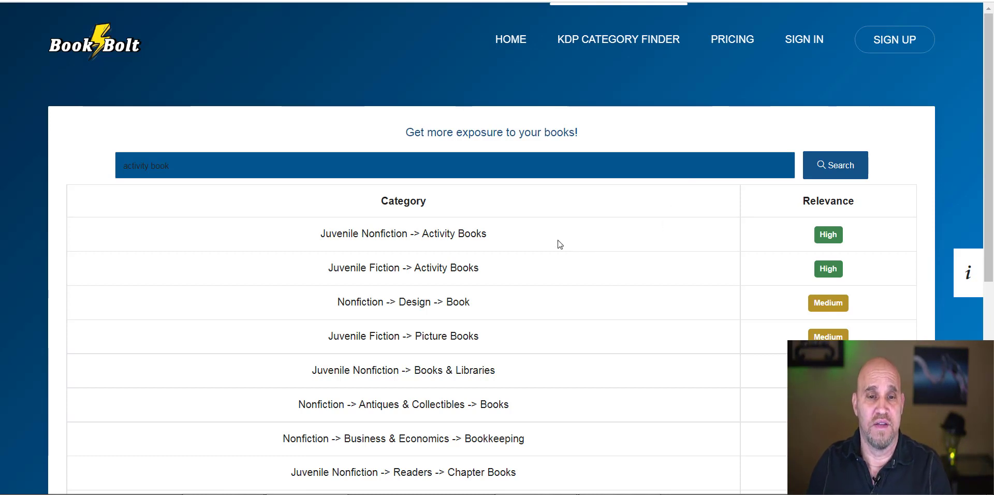
Step: Examine the suggested KDP categories for activity books and their relevance ratings
{"action": "scroll", "coordinate": [544, 249], "scroll_direction": "down", "scroll_amount": 1}
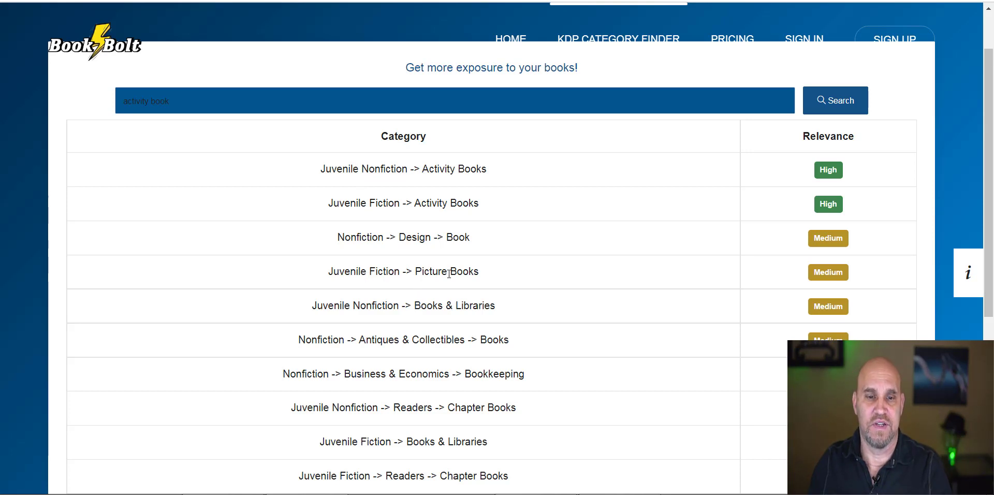
{"action": "scroll", "coordinate": [449, 273], "scroll_direction": "down", "scroll_amount": 3}
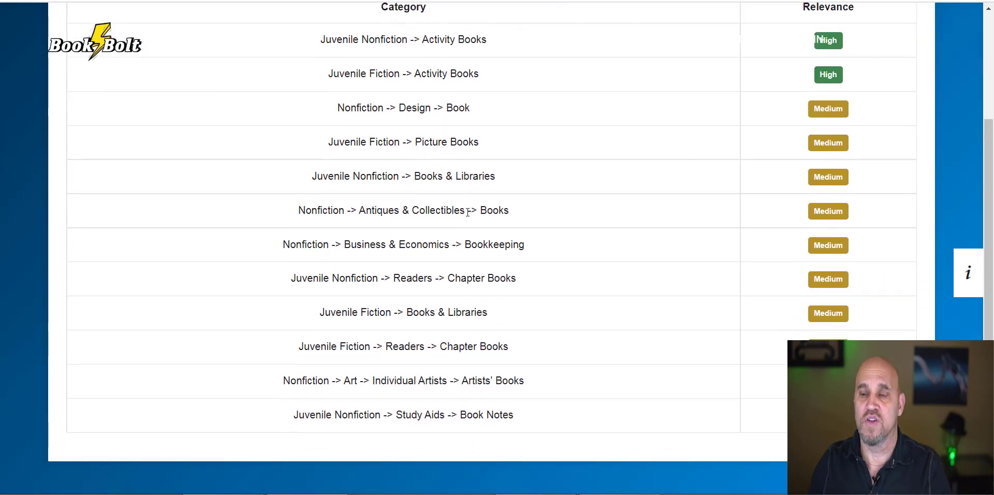
{"action": "scroll", "coordinate": [515, 195], "scroll_direction": "up", "scroll_amount": 2}
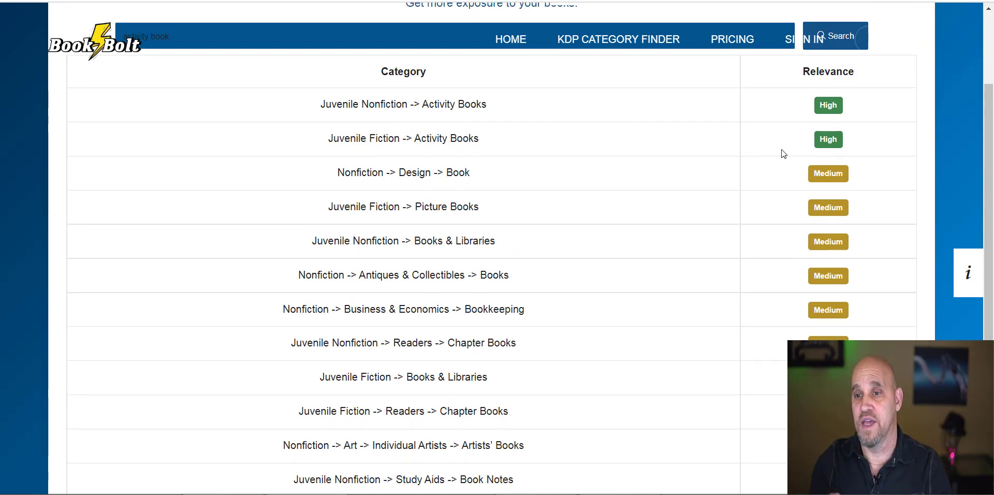
{"action": "scroll", "coordinate": [606, 342], "scroll_direction": "down", "scroll_amount": 2}
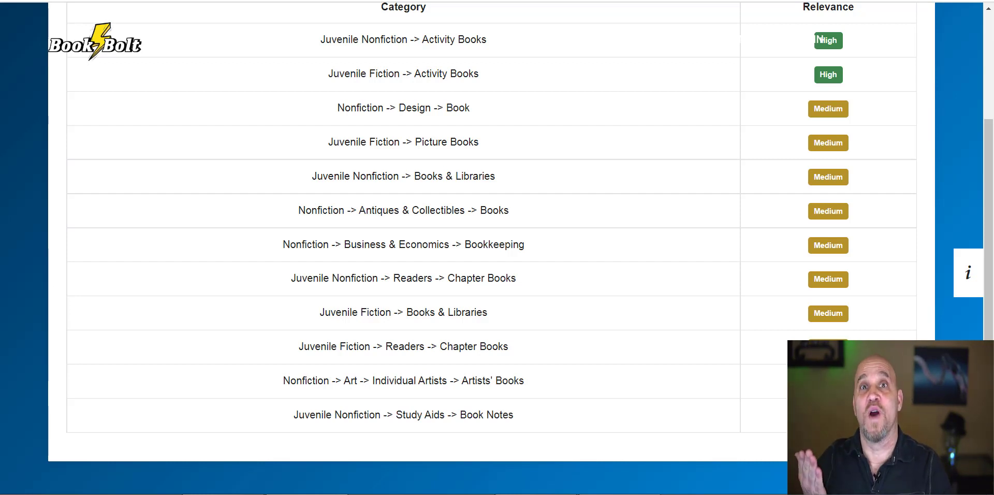
{"action": "scroll", "coordinate": [279, 204], "scroll_direction": "up", "scroll_amount": 4}
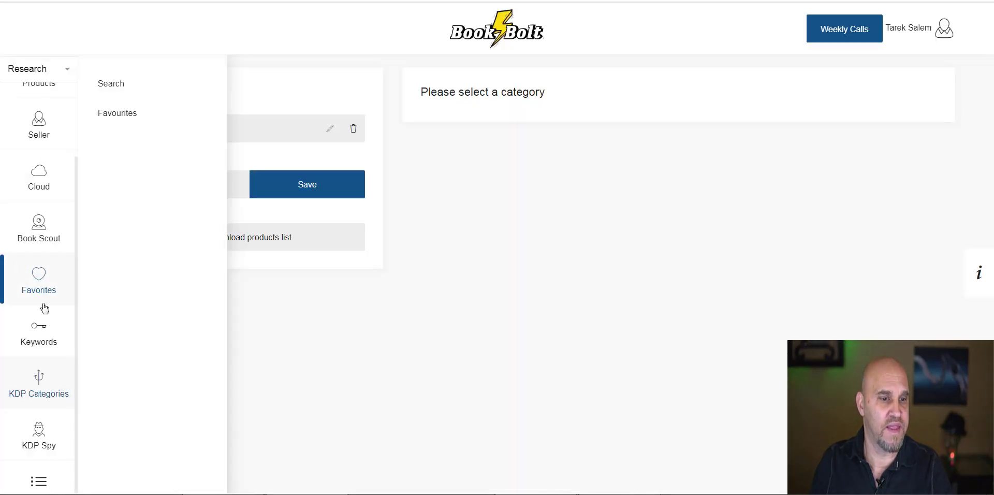
Step: Open the KDP Spy extension page in the Chrome Web Store and look over its overview and setup video
{"action": "left_click", "coordinate": [41, 440]}
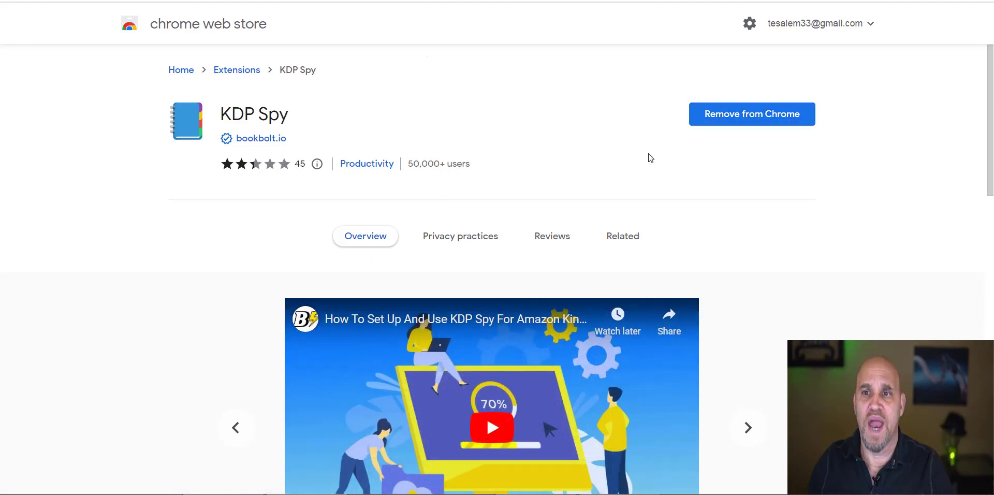
{"action": "scroll", "coordinate": [570, 160], "scroll_direction": "down", "scroll_amount": 3}
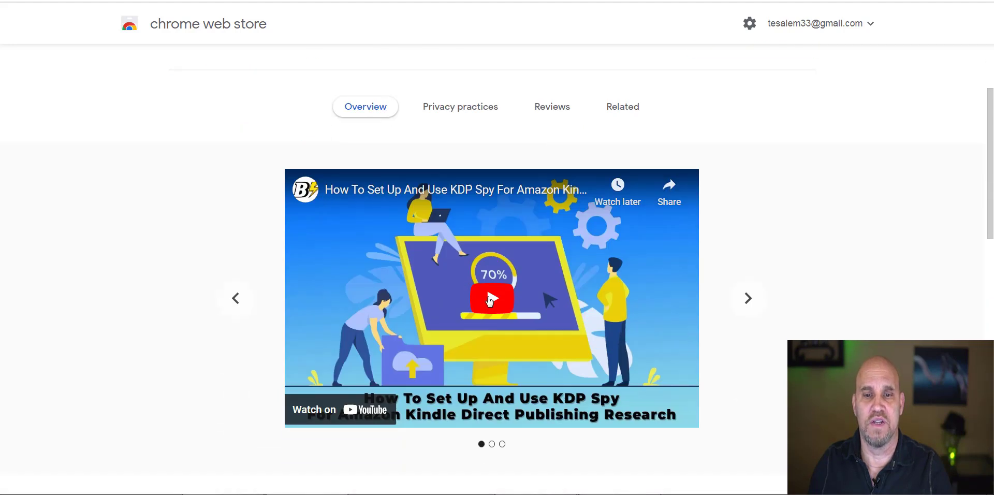
{"action": "scroll", "coordinate": [547, 179], "scroll_direction": "up", "scroll_amount": 3}
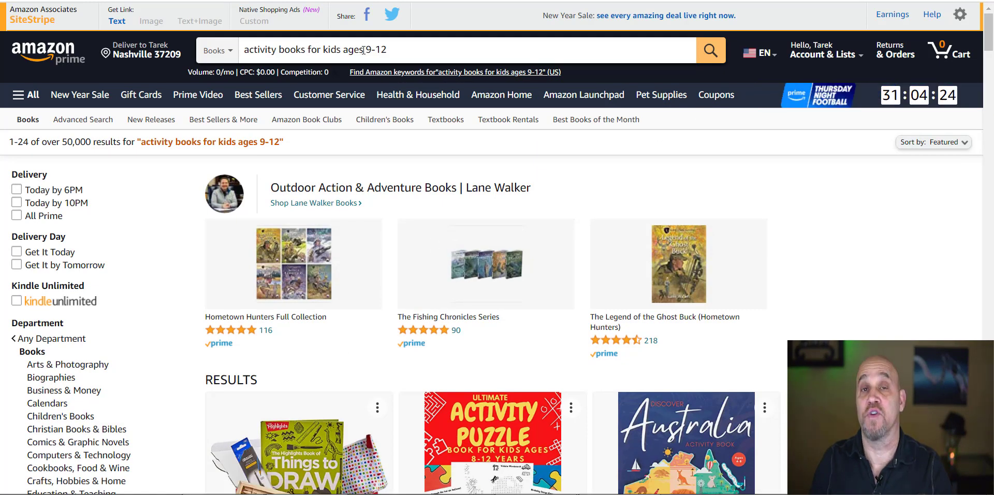
Step: Browse the Amazon results for "activity books for kids ages 9-12" and open the KDP Spy extension on them
{"action": "scroll", "coordinate": [395, 264], "scroll_direction": "down", "scroll_amount": 5}
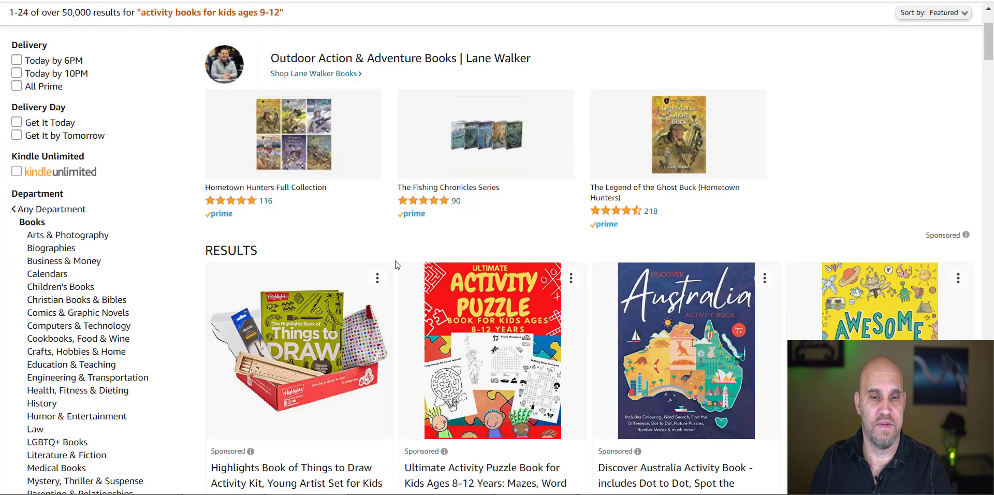
{"action": "scroll", "coordinate": [396, 270], "scroll_direction": "down", "scroll_amount": 3}
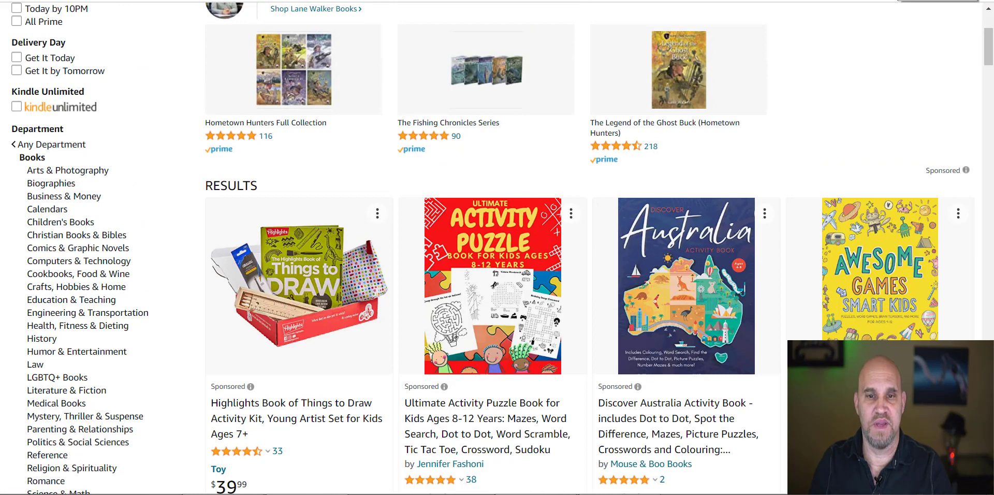
{"action": "left_click", "coordinate": [900, 0]}
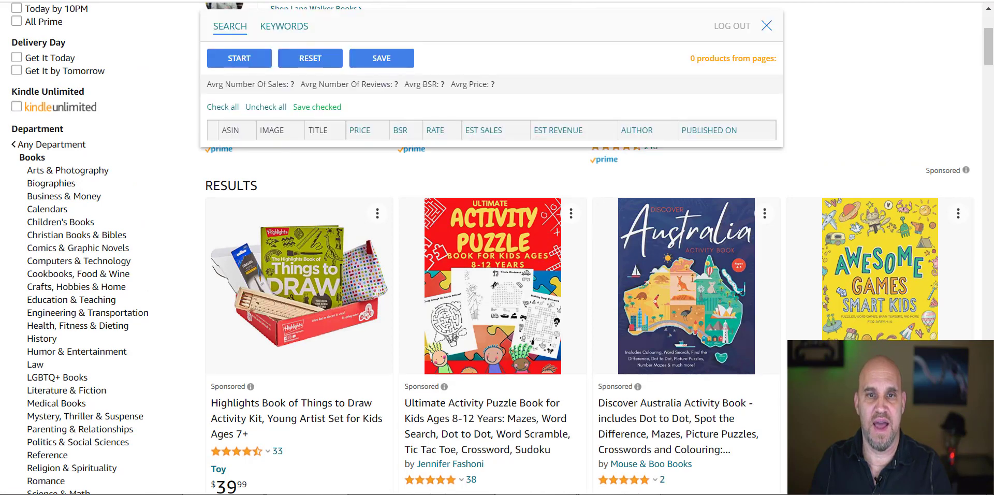
Step: Run the KDP Spy search on the Amazon activity book results, stop it, and review the collected sales, BSR, price and revenue data
{"action": "left_click", "coordinate": [239, 60]}
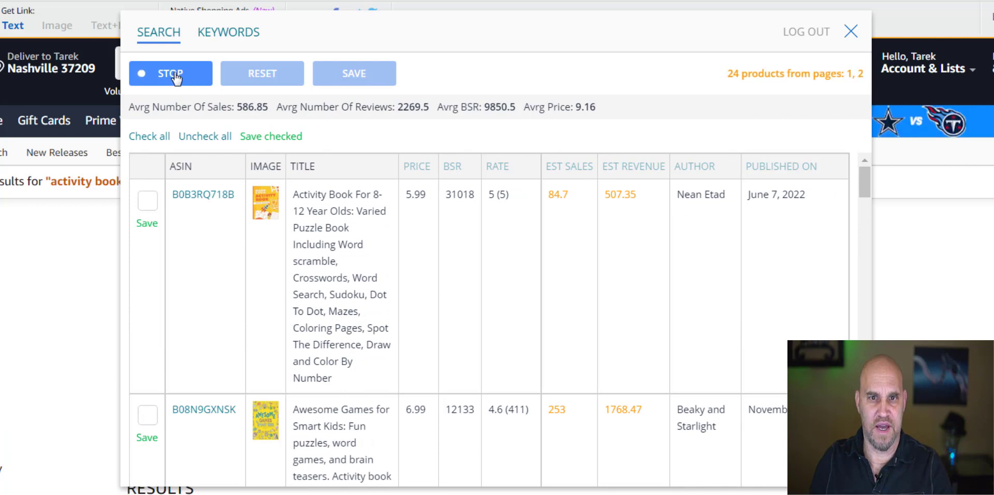
{"action": "left_click", "coordinate": [174, 77]}
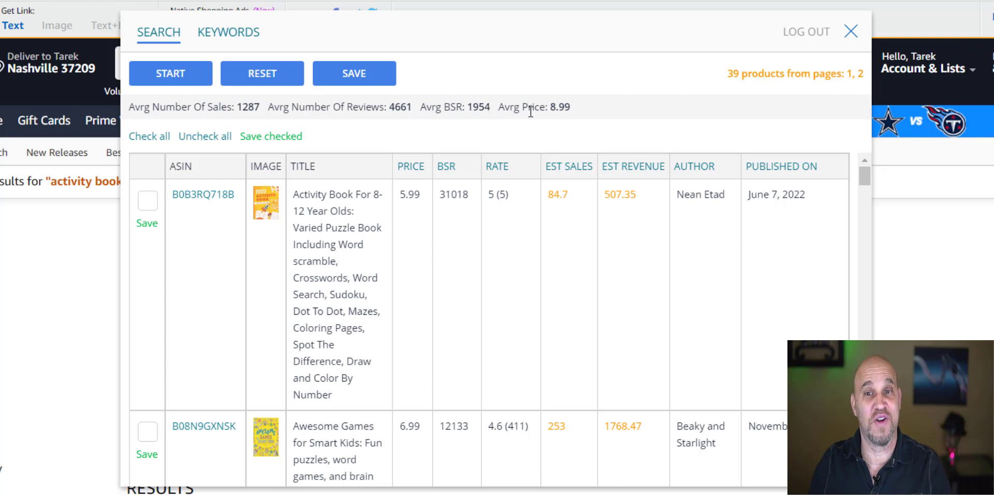
{"action": "scroll", "coordinate": [457, 148], "scroll_direction": "down", "scroll_amount": 2}
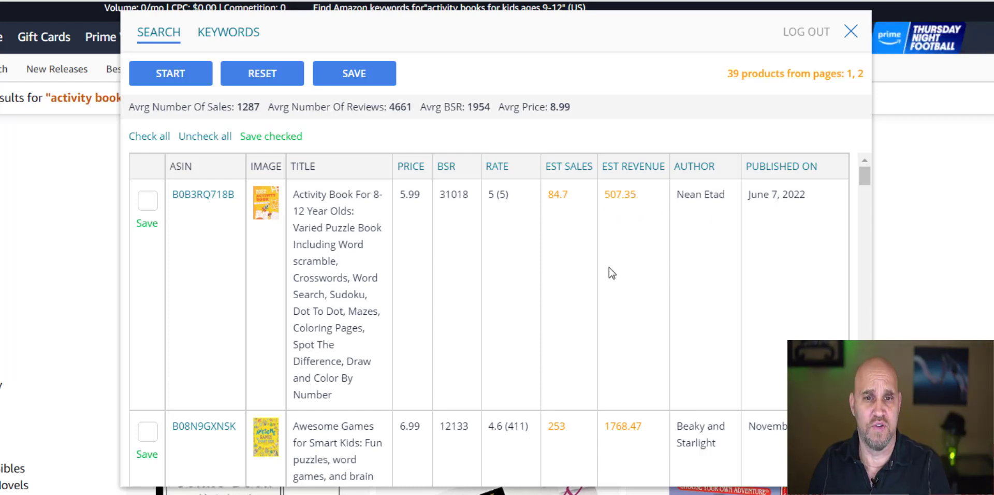
{"action": "scroll", "coordinate": [607, 270], "scroll_direction": "down", "scroll_amount": 3}
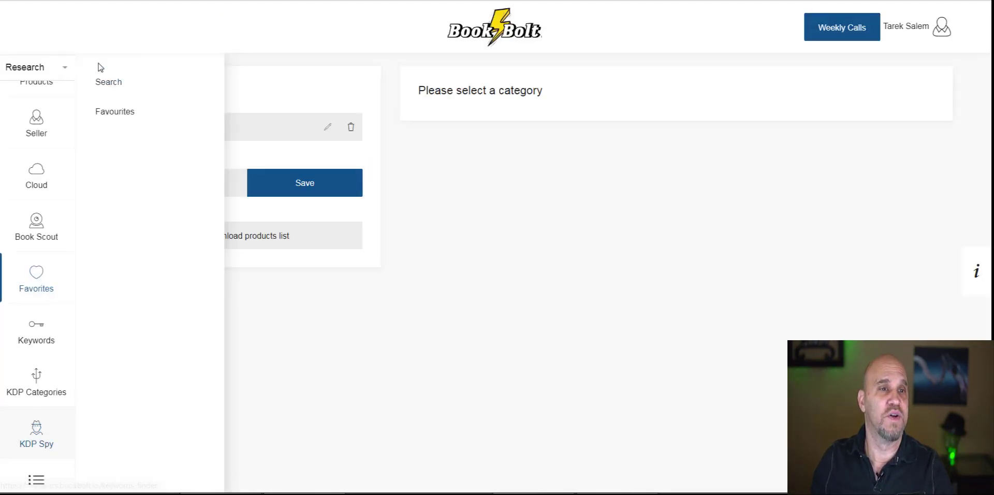
Step: Return to Book Bolt, switch from the Research tools to the Create tools, and open BookBolt Studio
{"action": "left_click", "coordinate": [64, 71]}
{"action": "left_click", "coordinate": [31, 135]}
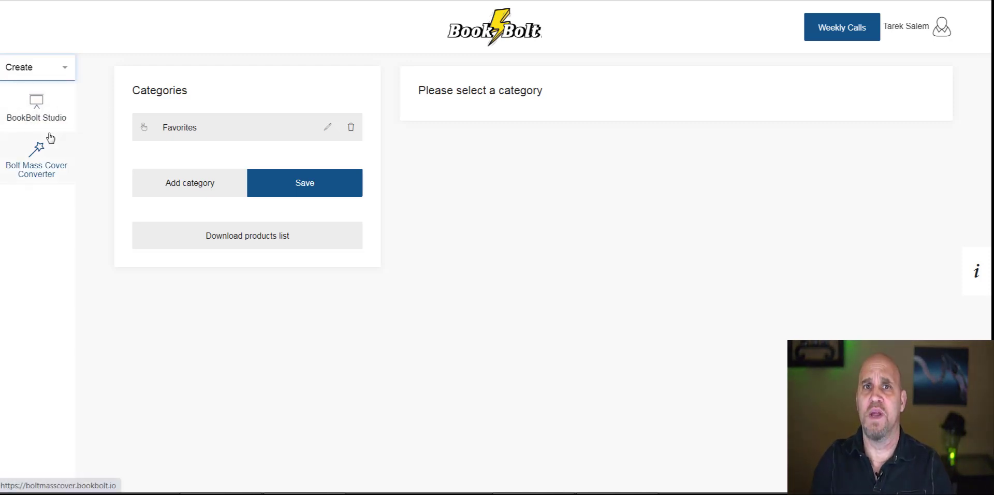
{"action": "left_click", "coordinate": [35, 119]}
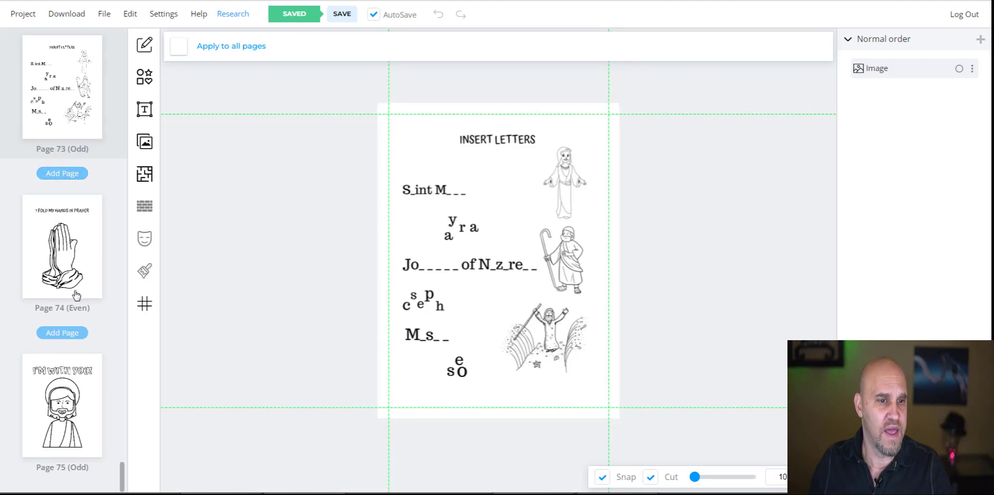
Step: Start a new project in BookBolt Studio and set its project type to Paperback: Interior
{"action": "scroll", "coordinate": [96, 246], "scroll_direction": "up", "scroll_amount": 10}
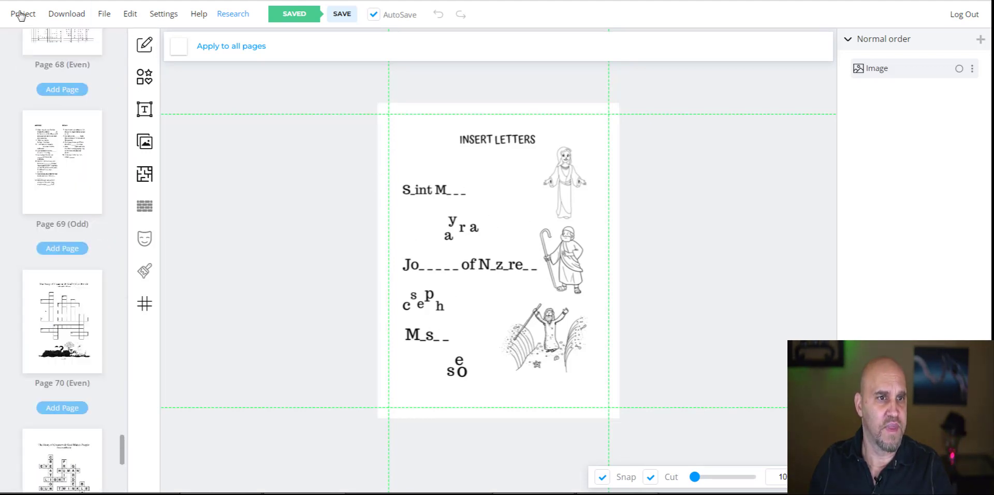
{"action": "scroll", "coordinate": [122, 71], "scroll_direction": "up", "scroll_amount": 4}
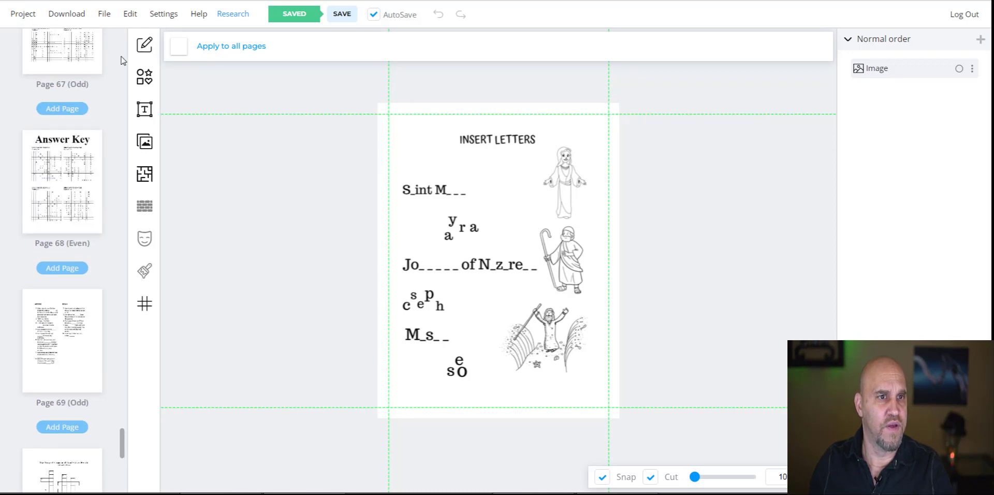
{"action": "left_click", "coordinate": [20, 16]}
{"action": "left_click", "coordinate": [24, 49]}
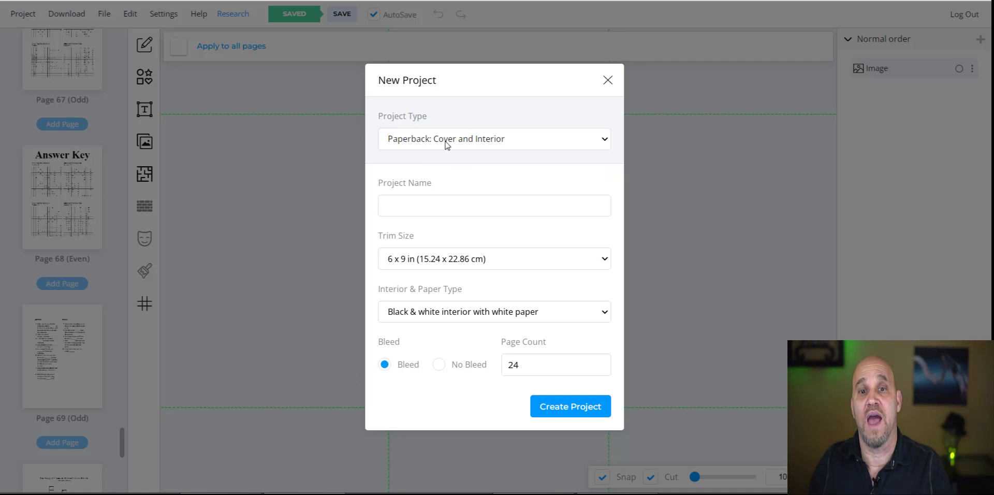
{"action": "left_click", "coordinate": [603, 139]}
{"action": "left_click", "coordinate": [476, 179]}
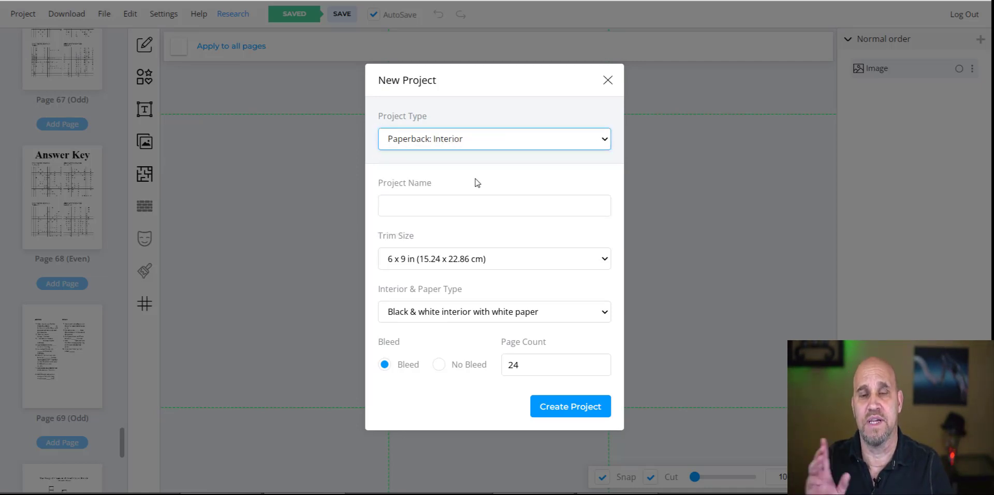
Step: Name the project "valentines day book", set the trim size to 8.5 x 11 in, and create the project
{"action": "left_click", "coordinate": [447, 207]}
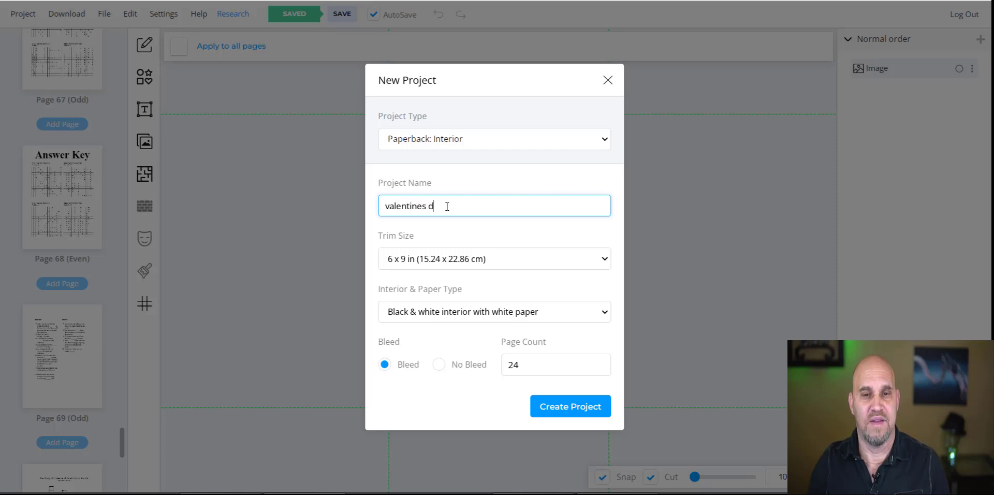
{"action": "type", "text": "valentines day book"}
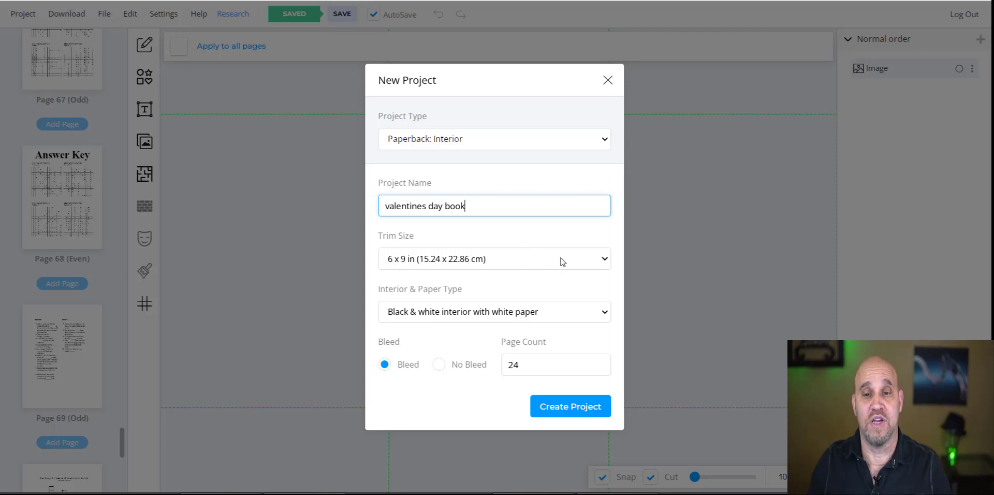
{"action": "left_click", "coordinate": [605, 261]}
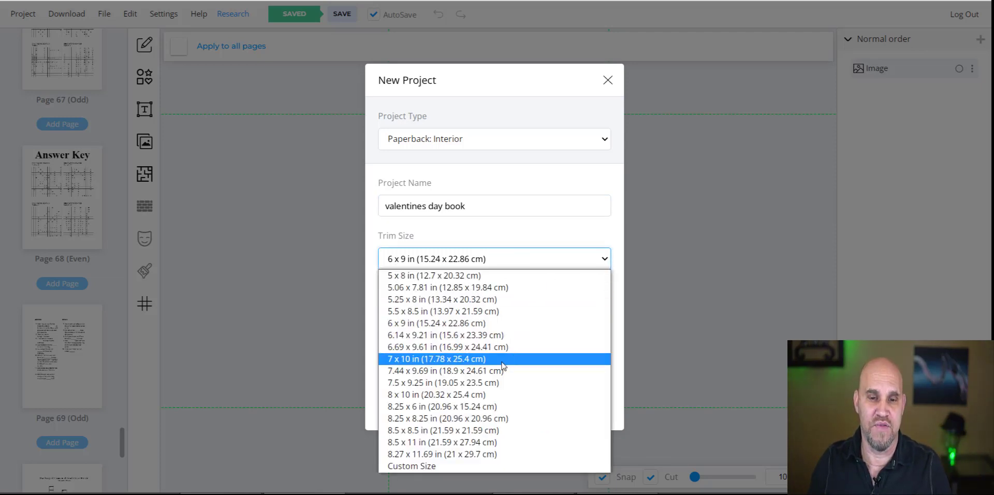
{"action": "left_click", "coordinate": [449, 443]}
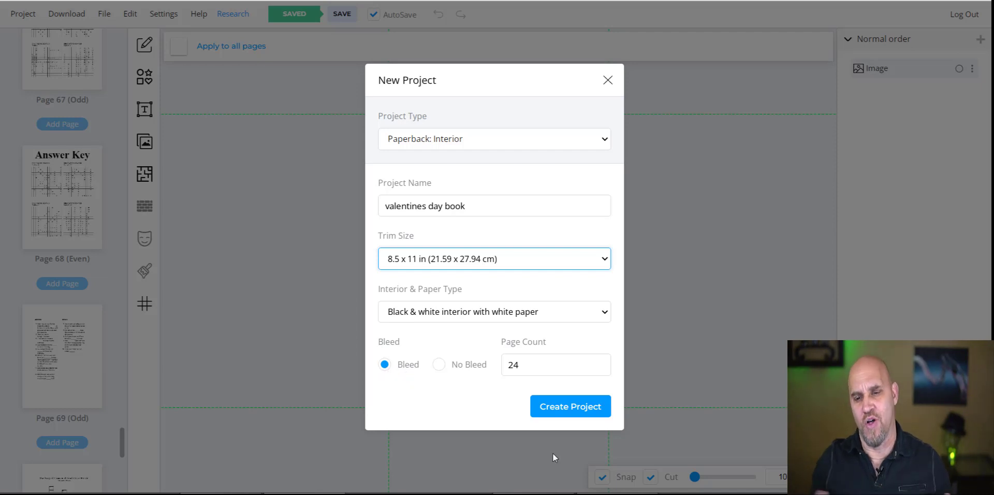
{"action": "left_click", "coordinate": [570, 408]}
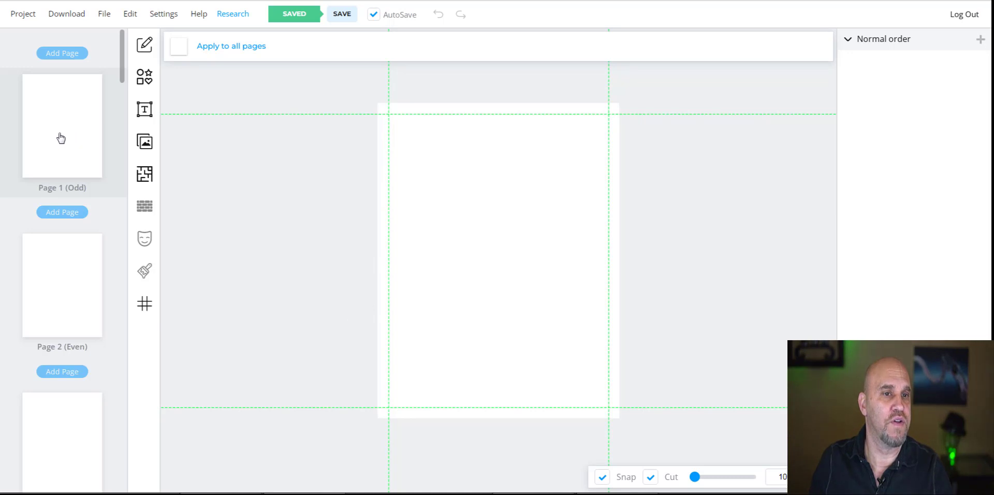
Step: Look through the available shapes and the text styles offered for the blank first page
{"action": "left_click", "coordinate": [145, 77]}
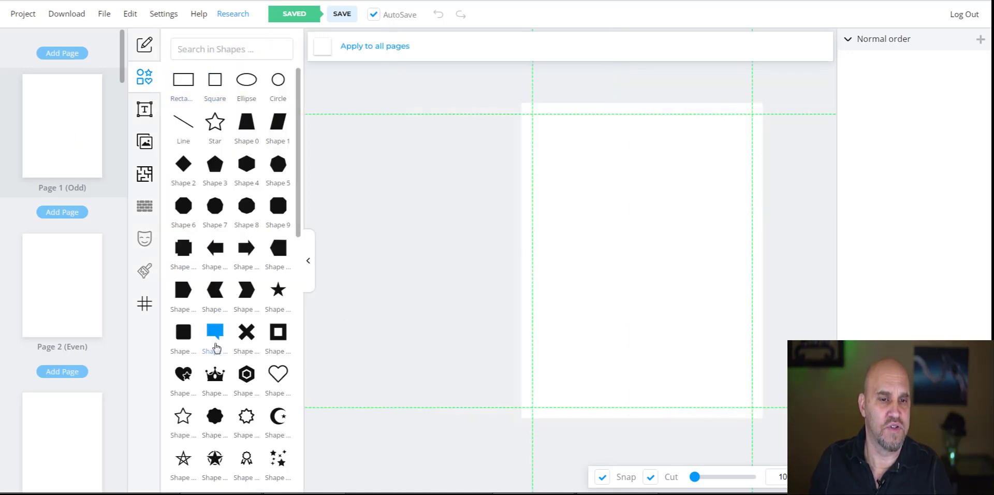
{"action": "scroll", "coordinate": [222, 373], "scroll_direction": "down", "scroll_amount": 3}
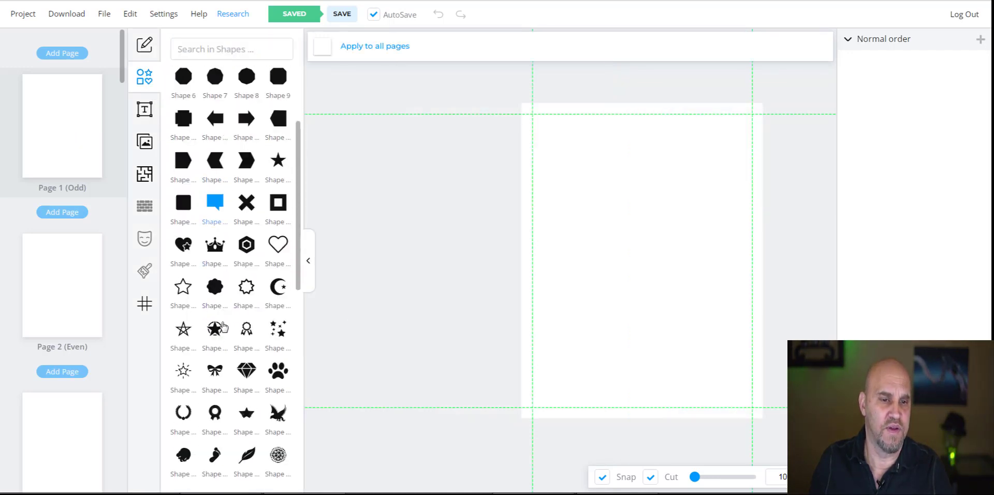
{"action": "scroll", "coordinate": [223, 372], "scroll_direction": "up", "scroll_amount": 3}
{"action": "left_click", "coordinate": [144, 109]}
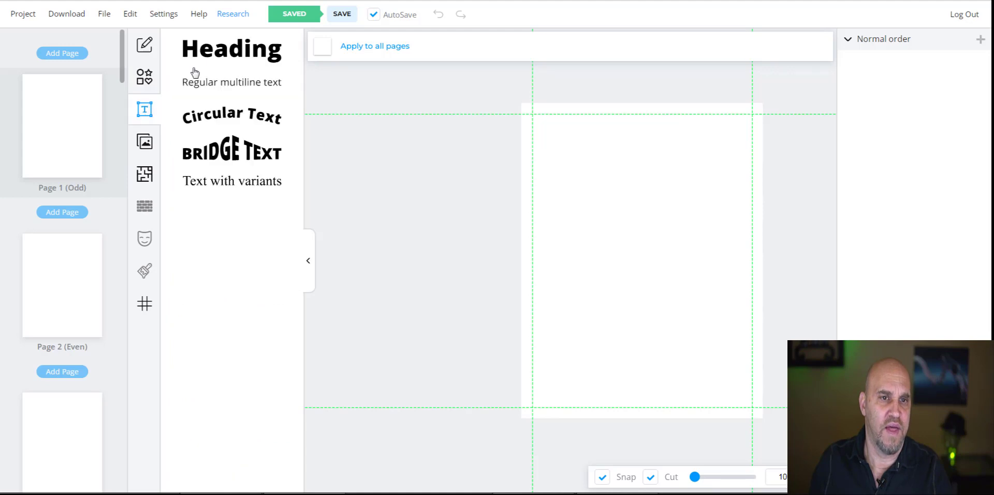
Step: Insert the uploaded coloring image 3.png onto page 1
{"action": "left_click", "coordinate": [145, 141]}
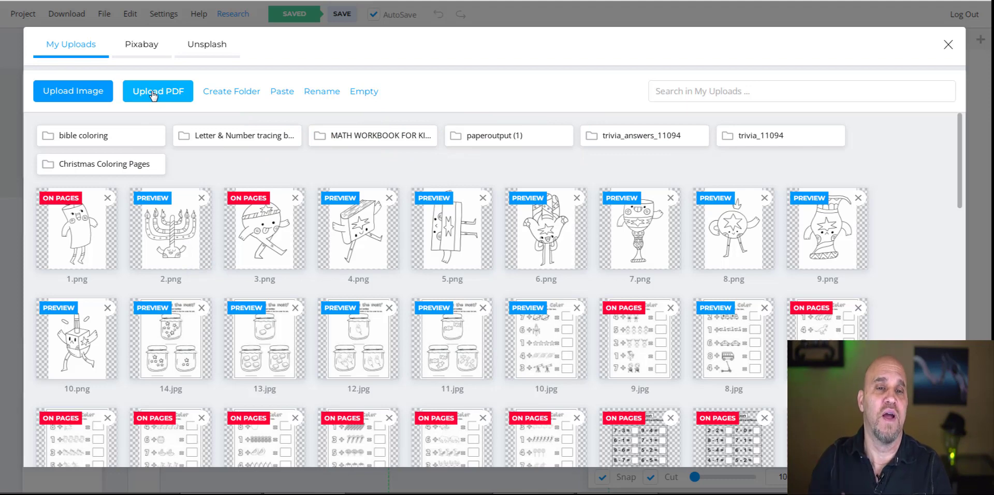
{"action": "left_click", "coordinate": [255, 246]}
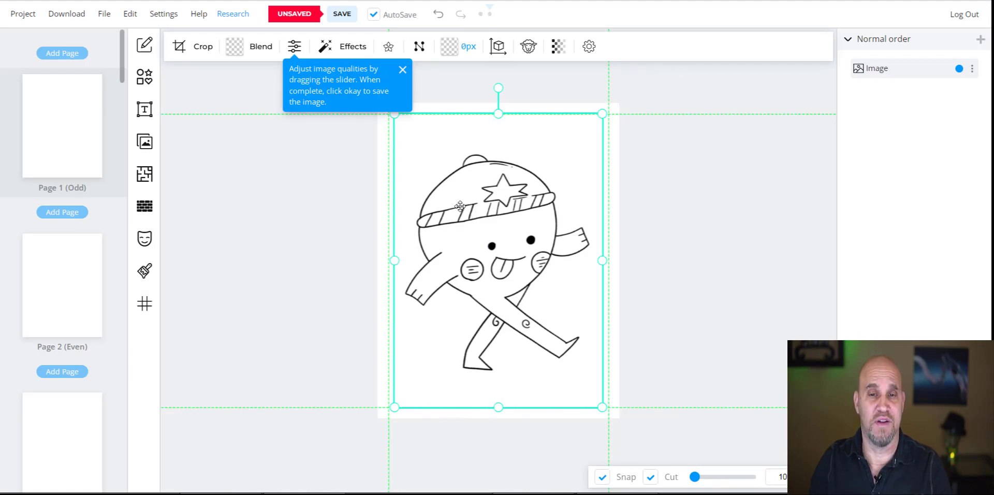
Step: Search Pixabay for "valentines day" and insert the photo of hands forming a heart at sunset onto page 1
{"action": "left_click", "coordinate": [145, 147]}
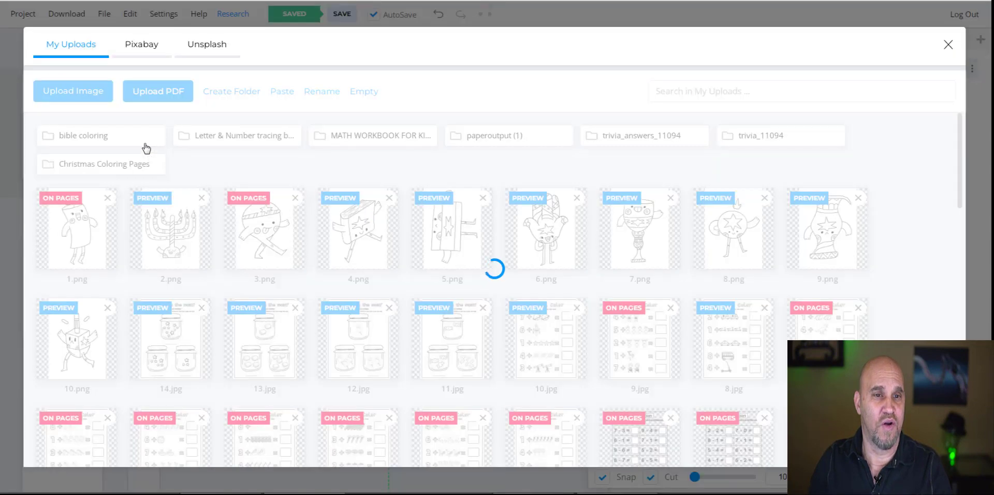
{"action": "left_click", "coordinate": [141, 46]}
{"action": "left_click", "coordinate": [161, 89]}
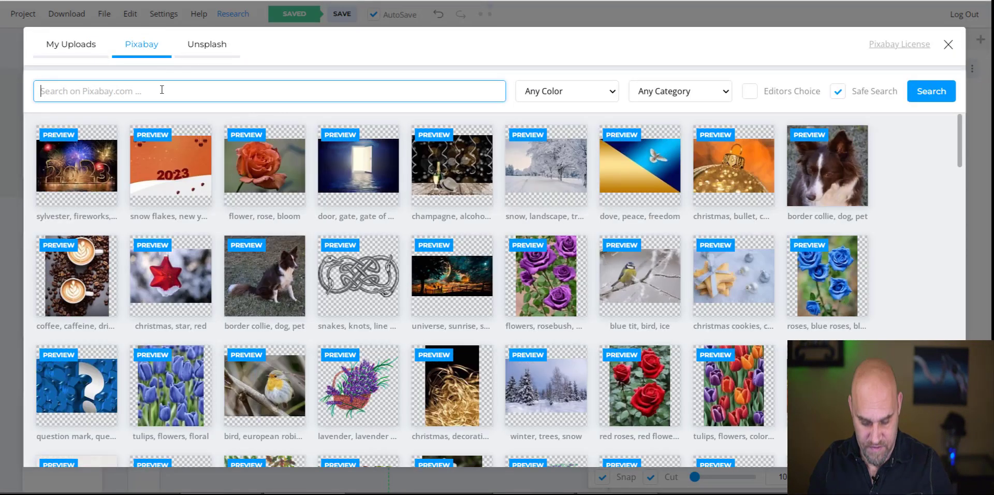
{"action": "type", "text": "valentines day"}
{"action": "key", "text": "Return"}
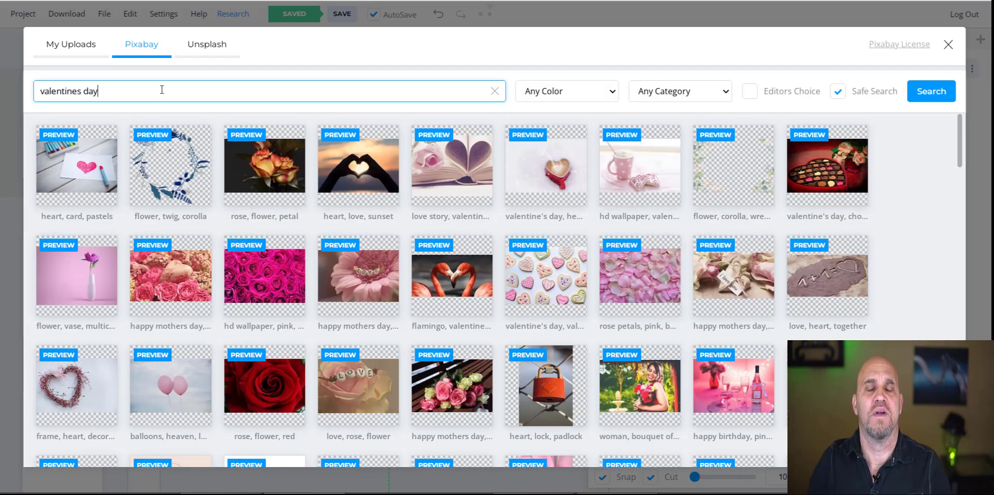
{"action": "left_click", "coordinate": [347, 156]}
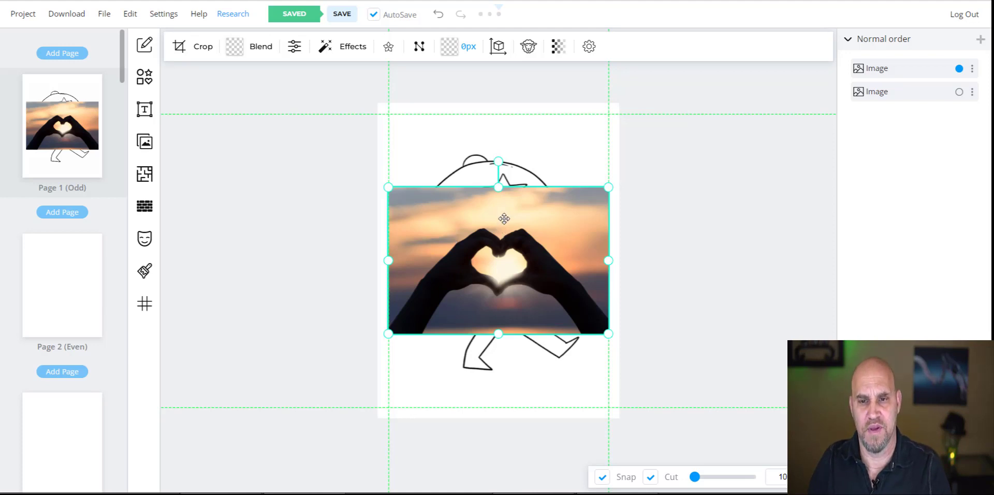
Step: Resize the heart-hands photo vertically and move it to the lower half of page 1
{"action": "left_click_drag", "start_coordinate": [499, 161], "coordinate": [498, 93]}
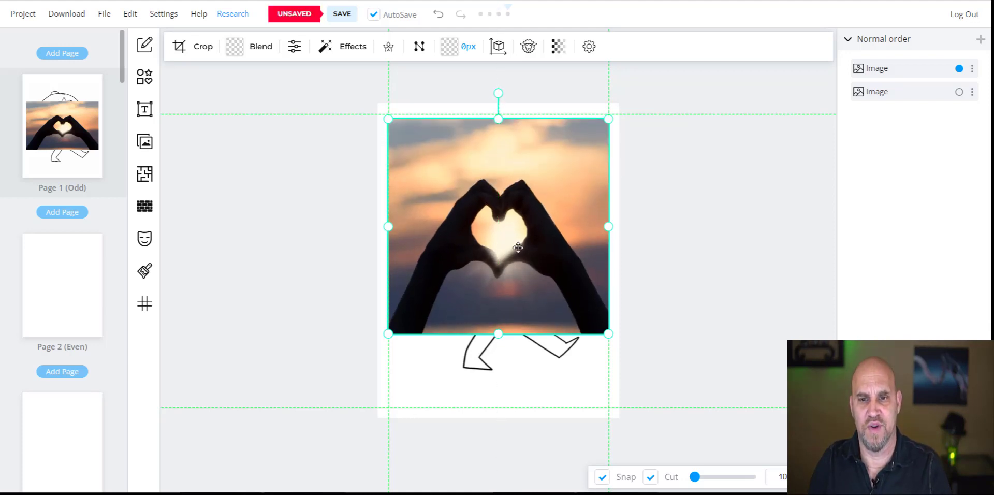
{"action": "mouse_move", "coordinate": [501, 342]}
{"action": "left_mouse_down"}
{"action": "mouse_move", "coordinate": [501, 405]}
{"action": "mouse_move", "coordinate": [473, 290]}
{"action": "mouse_move", "coordinate": [477, 268]}
{"action": "left_mouse_up"}
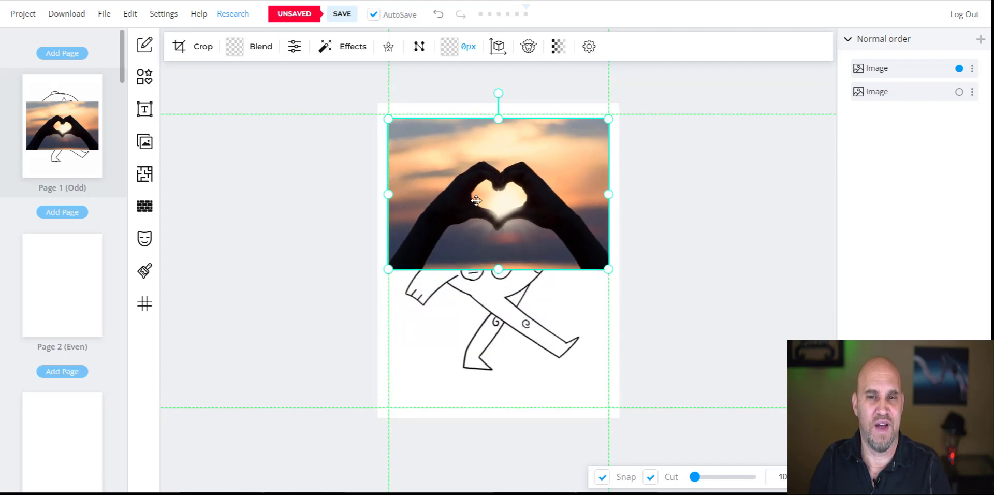
{"action": "mouse_move", "coordinate": [478, 196]}
{"action": "left_mouse_down"}
{"action": "mouse_move", "coordinate": [454, 298]}
{"action": "mouse_move", "coordinate": [491, 298]}
{"action": "mouse_move", "coordinate": [480, 328]}
{"action": "left_mouse_up"}
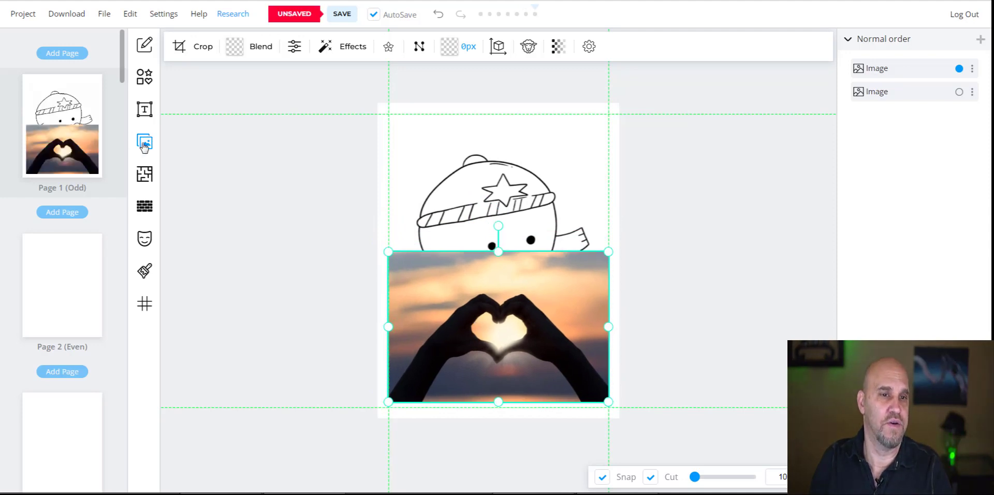
Step: Browse the interior templates library down to the puzzle templates such as Crossword, Sudoku and WordsSearch
{"action": "left_click", "coordinate": [145, 176]}
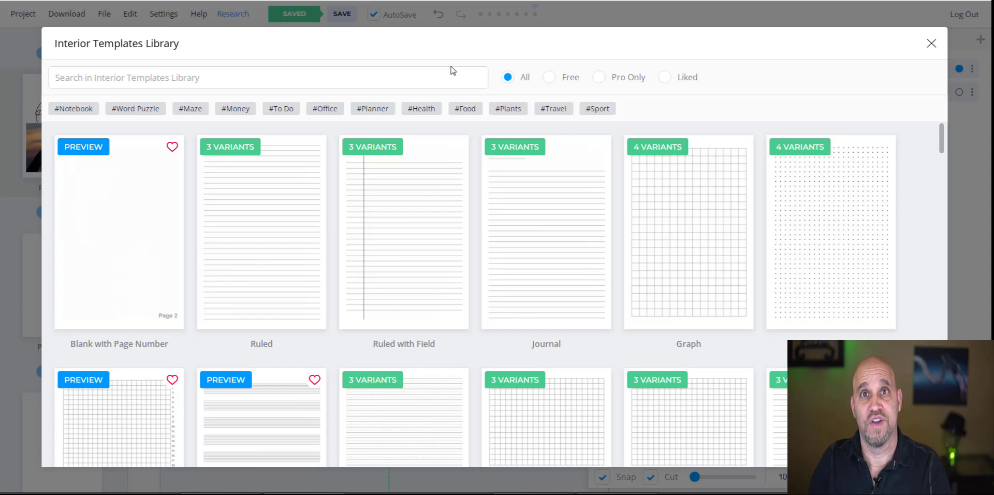
{"action": "scroll", "coordinate": [518, 218], "scroll_direction": "down", "scroll_amount": 3}
{"action": "scroll", "coordinate": [347, 288], "scroll_direction": "down", "scroll_amount": 6}
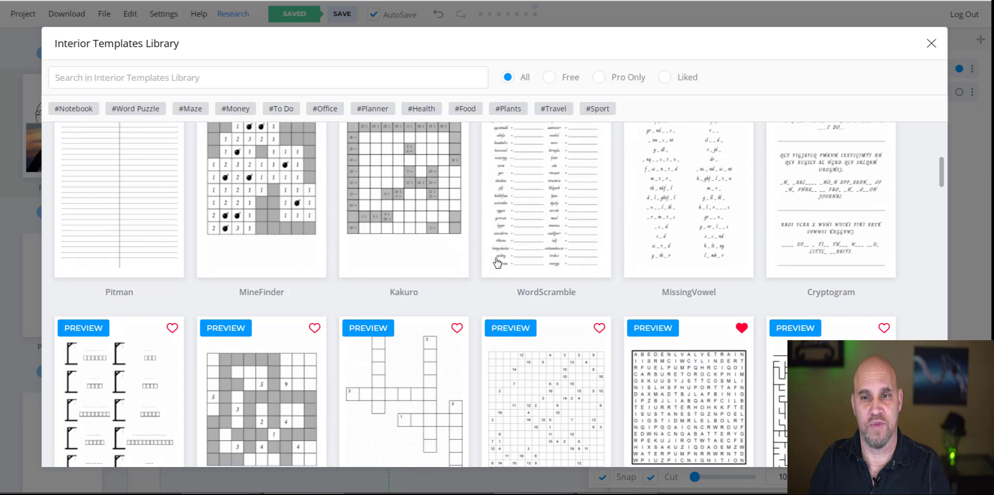
{"action": "scroll", "coordinate": [489, 257], "scroll_direction": "up", "scroll_amount": 1}
{"action": "scroll", "coordinate": [469, 252], "scroll_direction": "down", "scroll_amount": 2}
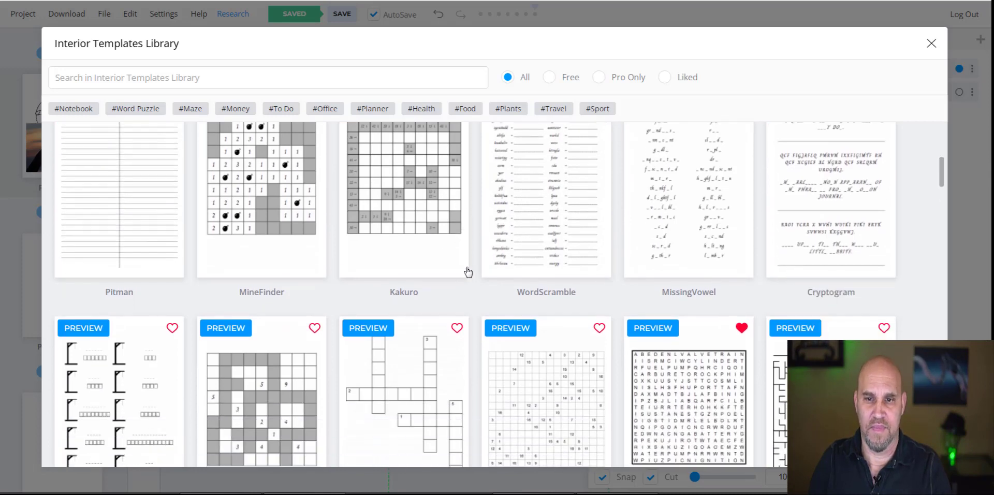
{"action": "scroll", "coordinate": [474, 275], "scroll_direction": "down", "scroll_amount": 1}
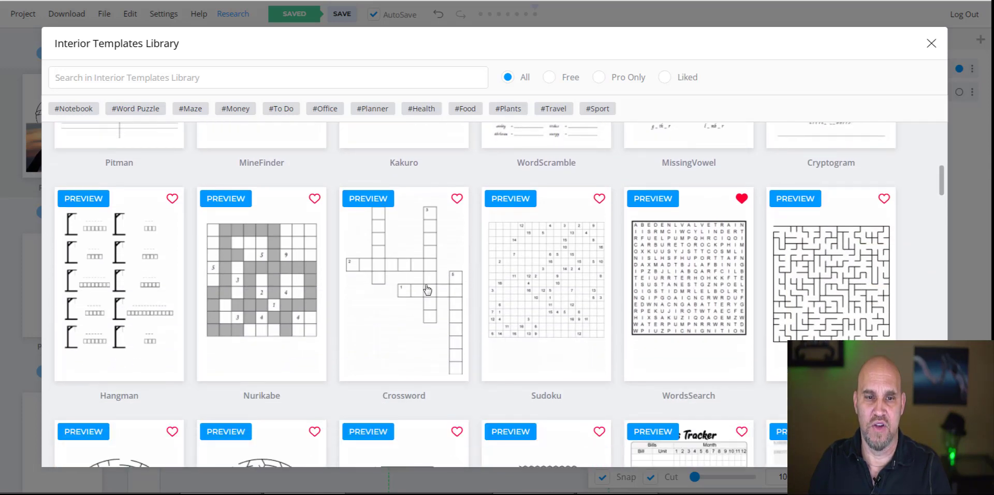
Step: Preview the Crossword template, open the page selection for the WordsSearch template, and close it without applying the template
{"action": "left_click", "coordinate": [369, 202]}
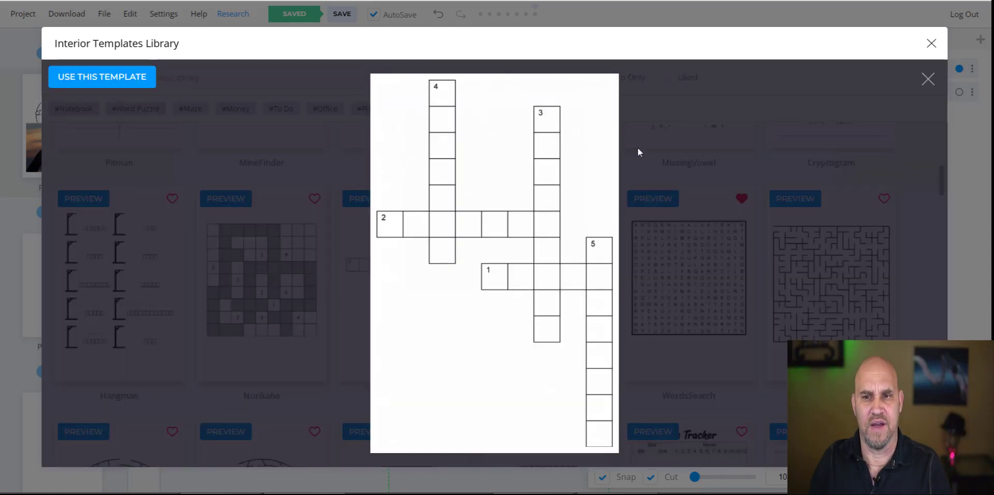
{"action": "left_click", "coordinate": [357, 416]}
{"action": "left_click", "coordinate": [683, 285]}
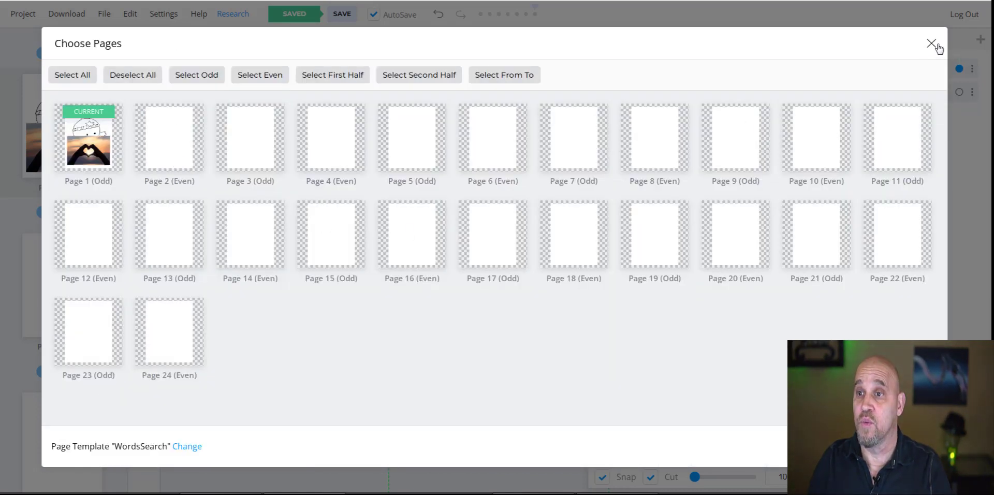
{"action": "left_click", "coordinate": [931, 43]}
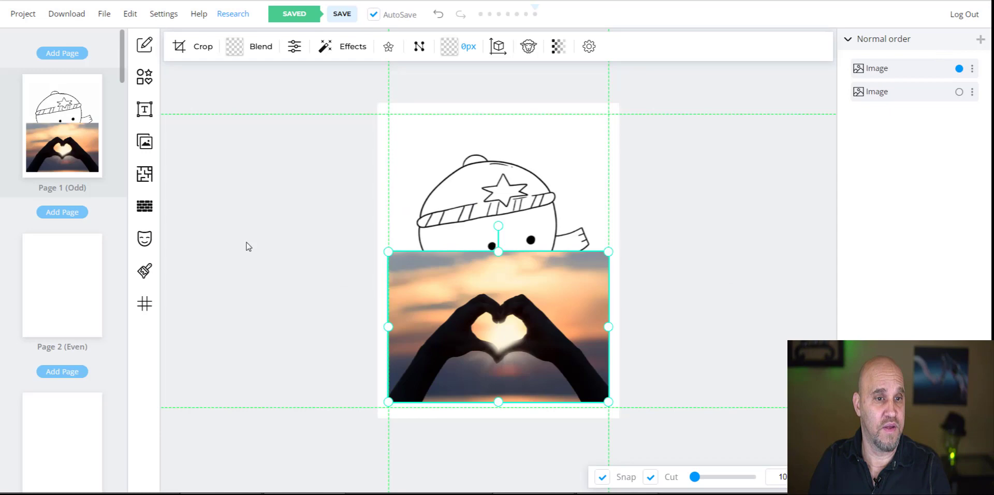
Step: Choose pages 3, 5 and 7 for the WordsSearch template, review its puzzle options, and close them without applying the template
{"action": "left_click", "coordinate": [145, 174]}
{"action": "scroll", "coordinate": [423, 239], "scroll_direction": "down", "scroll_amount": 1}
{"action": "scroll", "coordinate": [424, 239], "scroll_direction": "down", "scroll_amount": 15}
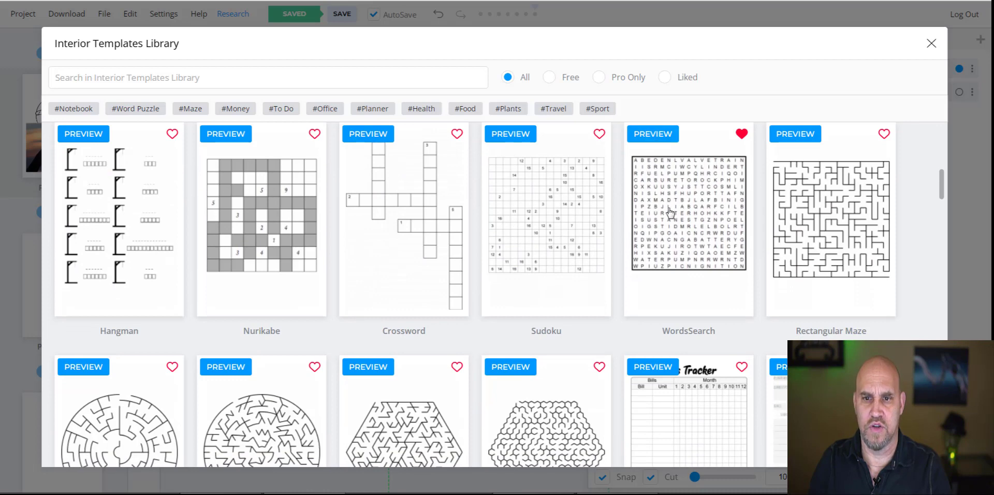
{"action": "left_click", "coordinate": [680, 320]}
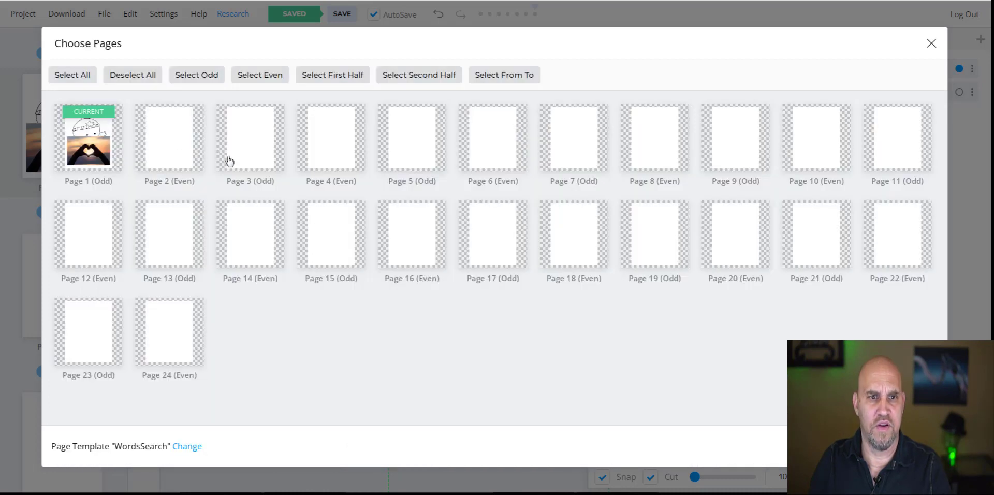
{"action": "left_click", "coordinate": [252, 156]}
{"action": "left_click", "coordinate": [418, 161]}
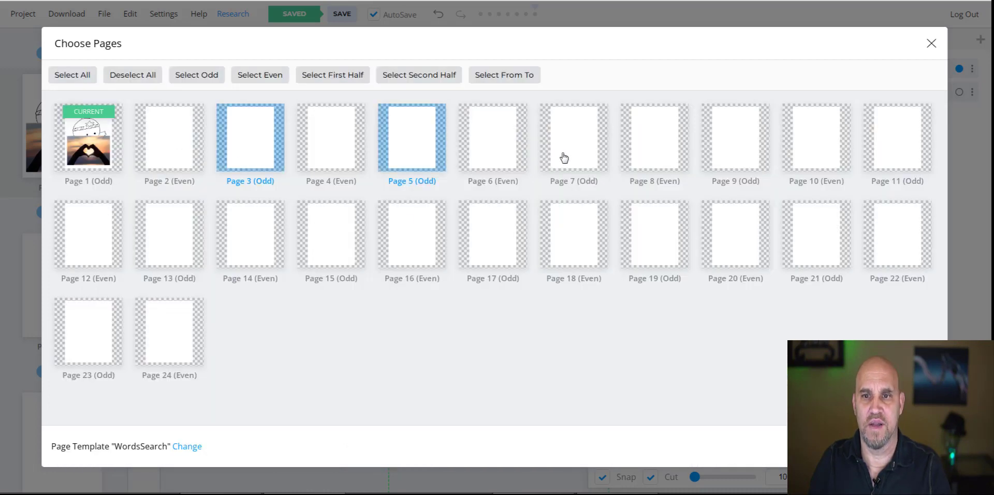
{"action": "left_click", "coordinate": [563, 154]}
{"action": "left_click", "coordinate": [913, 446]}
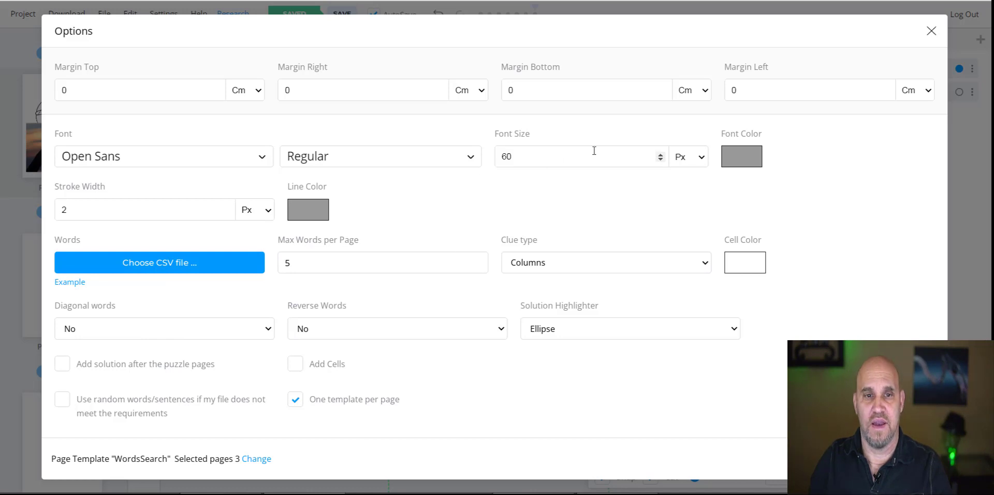
{"action": "left_click", "coordinate": [932, 33]}
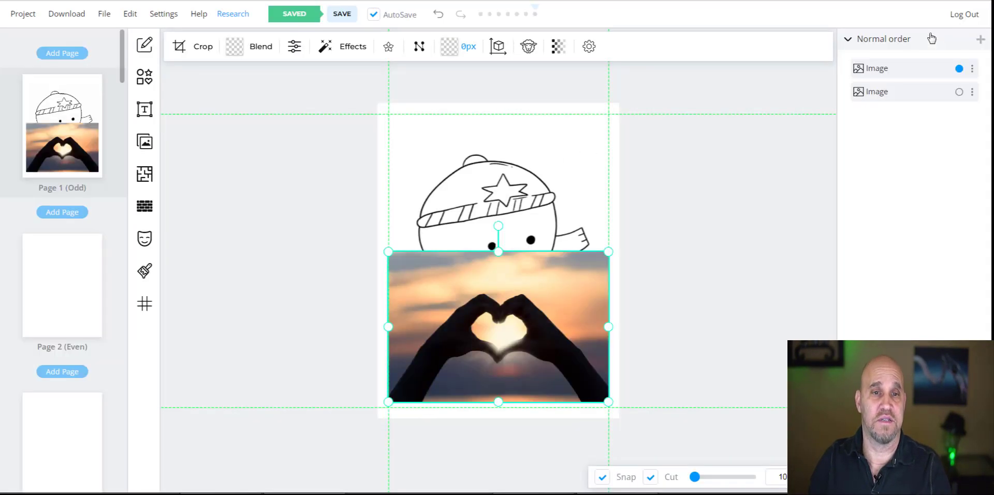
Step: Choose page 14 for the Rectangular Maze template, review its maze options, and close them without applying the template
{"action": "left_click", "coordinate": [144, 174]}
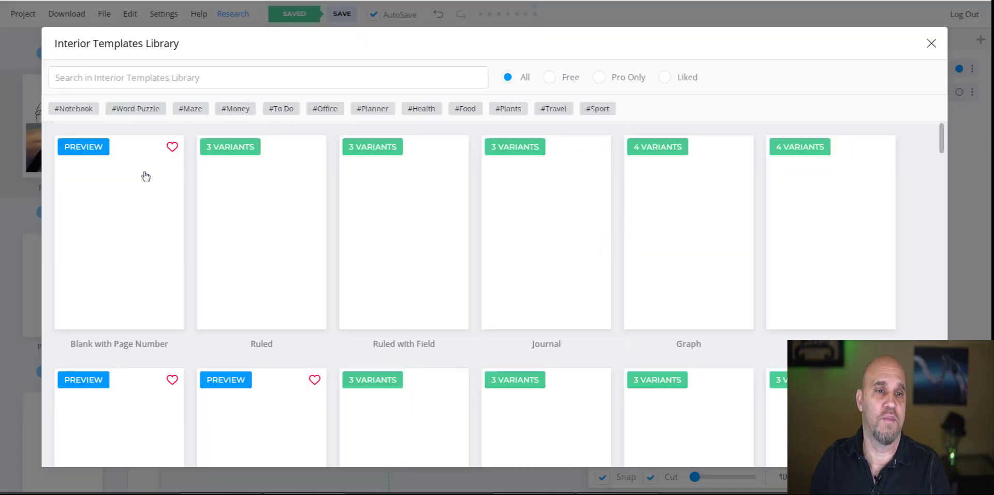
{"action": "scroll", "coordinate": [689, 259], "scroll_direction": "down", "scroll_amount": 5}
{"action": "scroll", "coordinate": [676, 259], "scroll_direction": "down", "scroll_amount": 6}
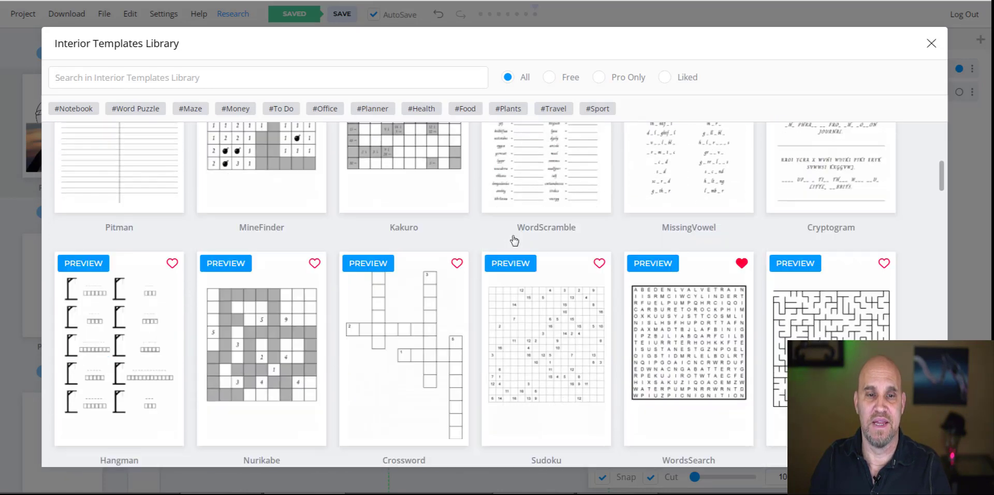
{"action": "left_click", "coordinate": [822, 288]}
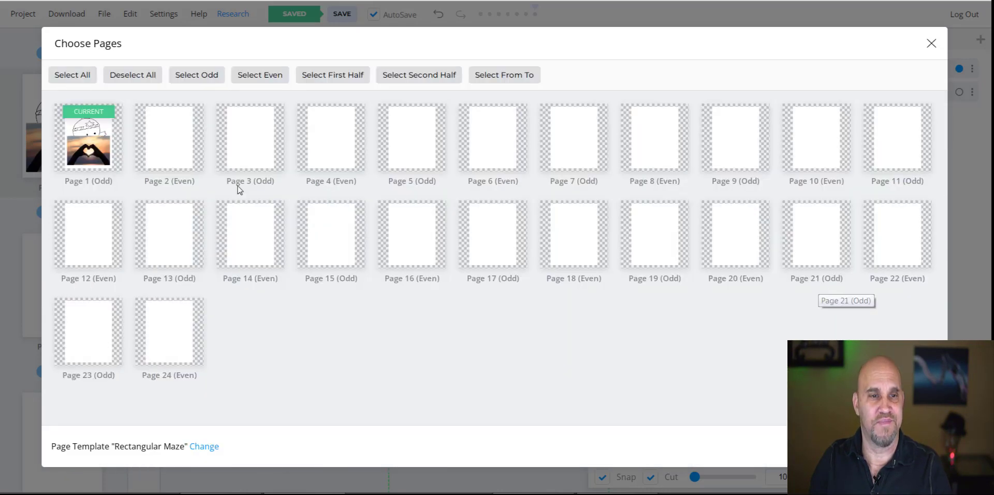
{"action": "left_click", "coordinate": [257, 251]}
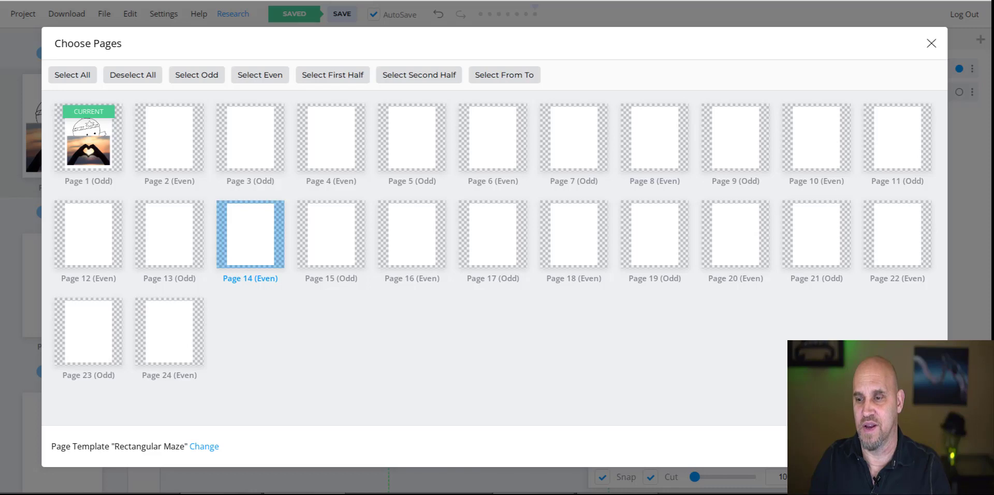
{"action": "left_click", "coordinate": [914, 446]}
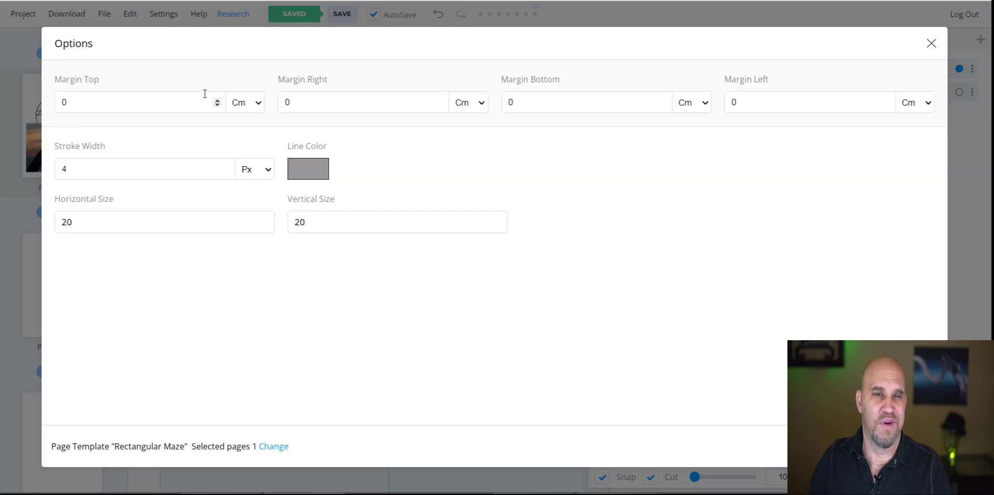
{"action": "left_click", "coordinate": [931, 44]}
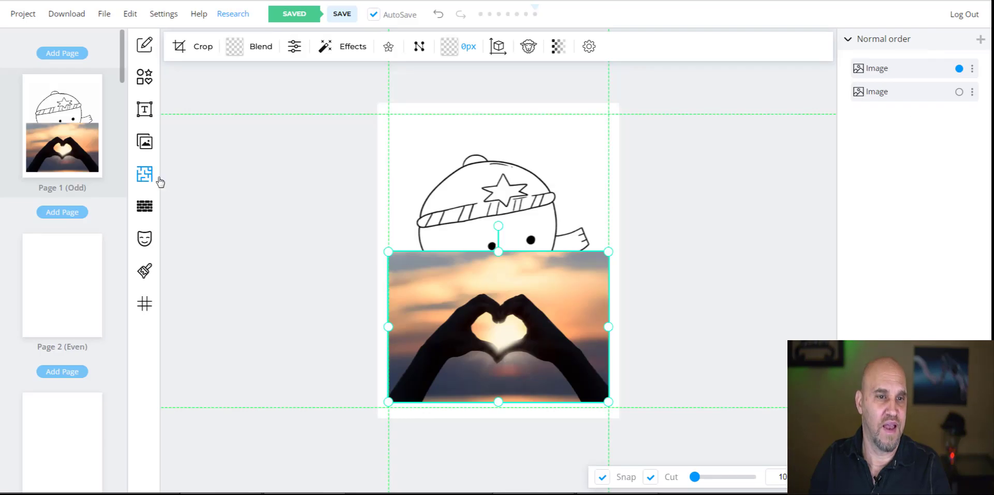
Step: Browse the interior templates library through the puzzle, maze, tracker, planner and journal templates, then close it
{"action": "left_click", "coordinate": [143, 177]}
{"action": "scroll", "coordinate": [505, 243], "scroll_direction": "down", "scroll_amount": 5}
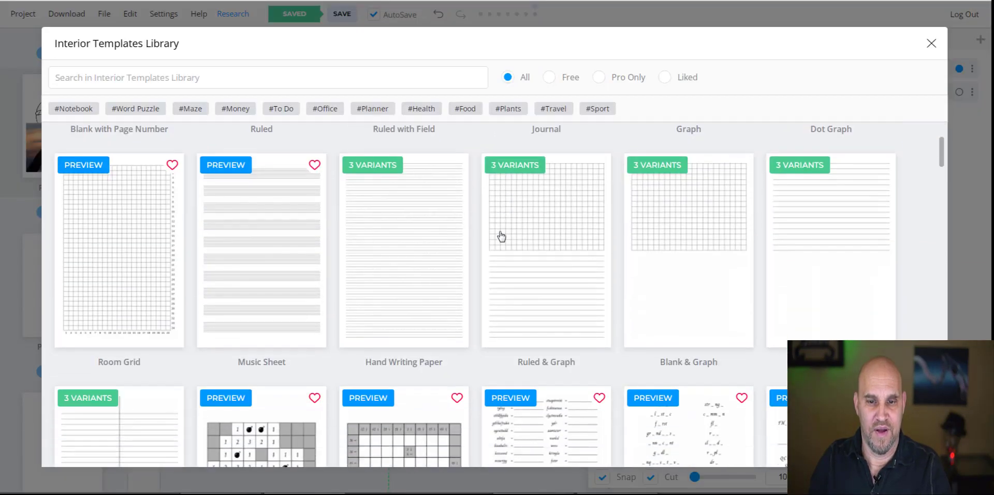
{"action": "scroll", "coordinate": [497, 236], "scroll_direction": "down", "scroll_amount": 4}
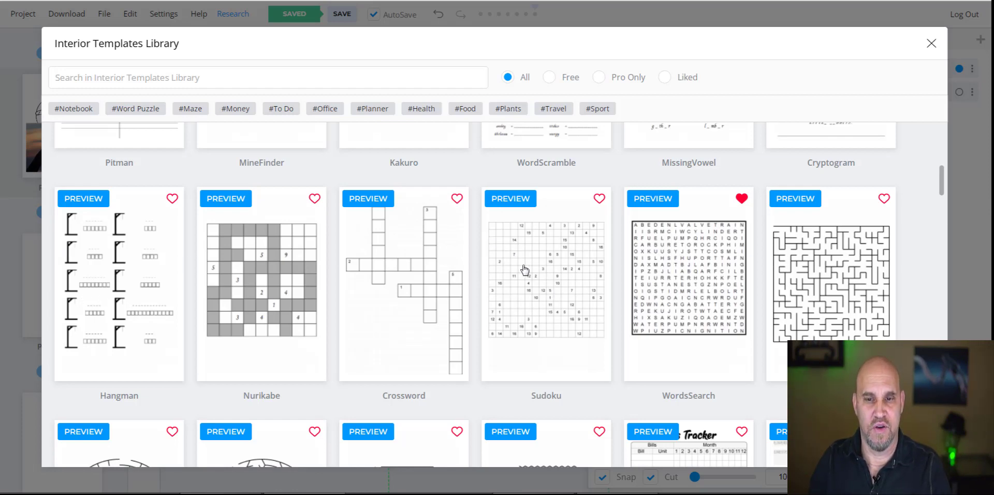
{"action": "scroll", "coordinate": [537, 268], "scroll_direction": "down", "scroll_amount": 3}
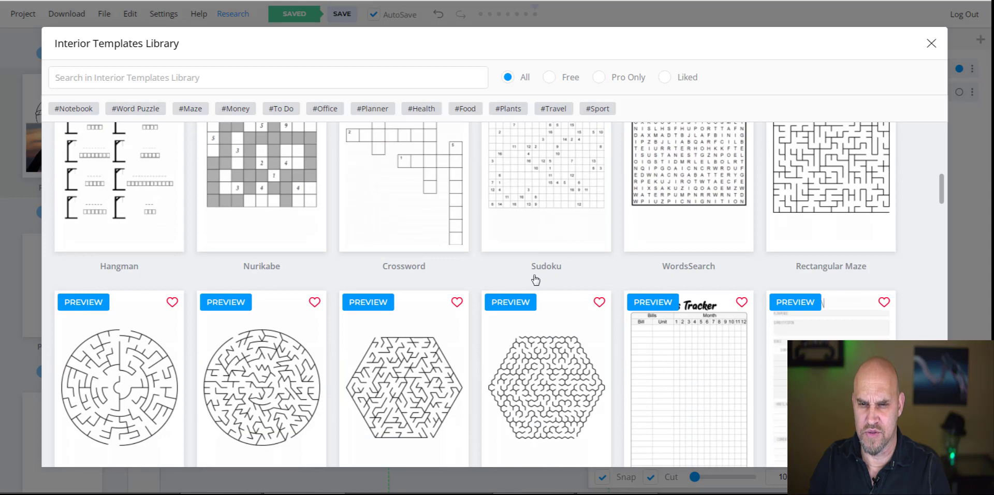
{"action": "scroll", "coordinate": [546, 280], "scroll_direction": "down", "scroll_amount": 3}
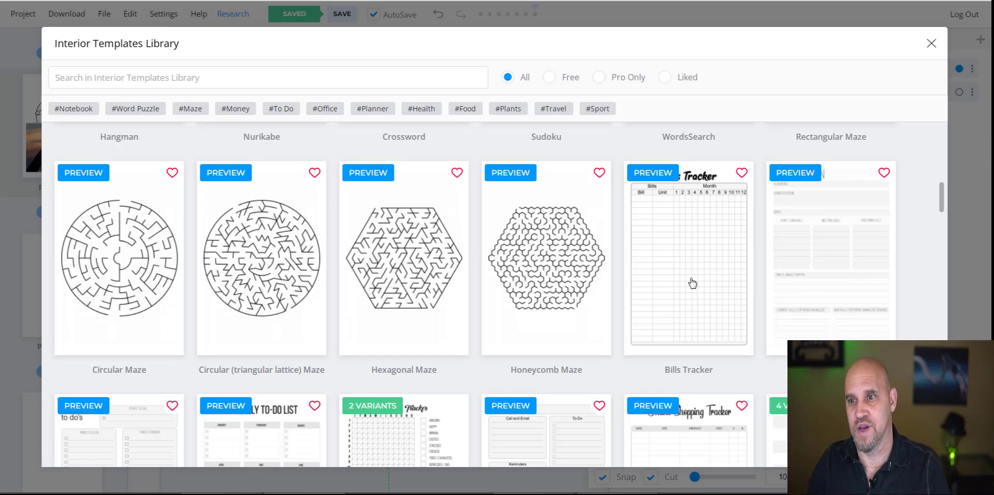
{"action": "scroll", "coordinate": [691, 281], "scroll_direction": "down", "scroll_amount": 8}
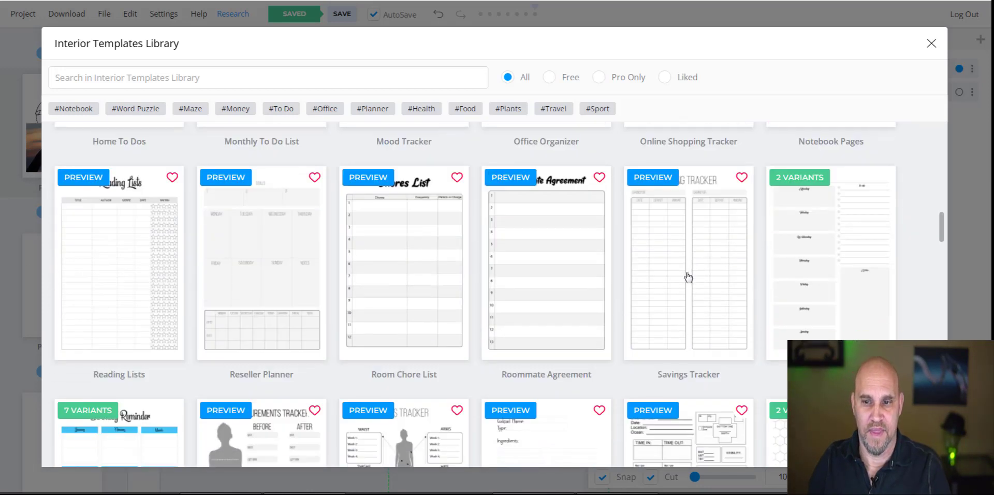
{"action": "scroll", "coordinate": [688, 278], "scroll_direction": "down", "scroll_amount": 5}
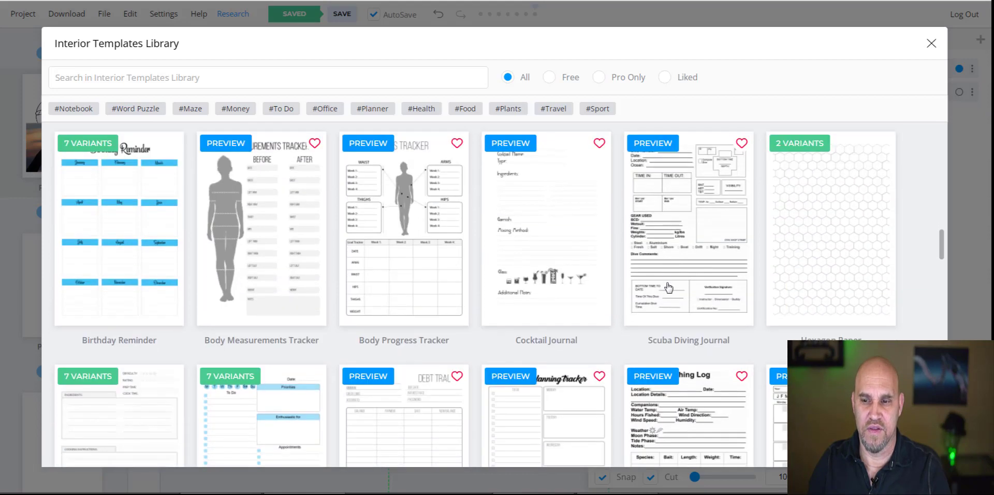
{"action": "scroll", "coordinate": [667, 287], "scroll_direction": "down", "scroll_amount": 12}
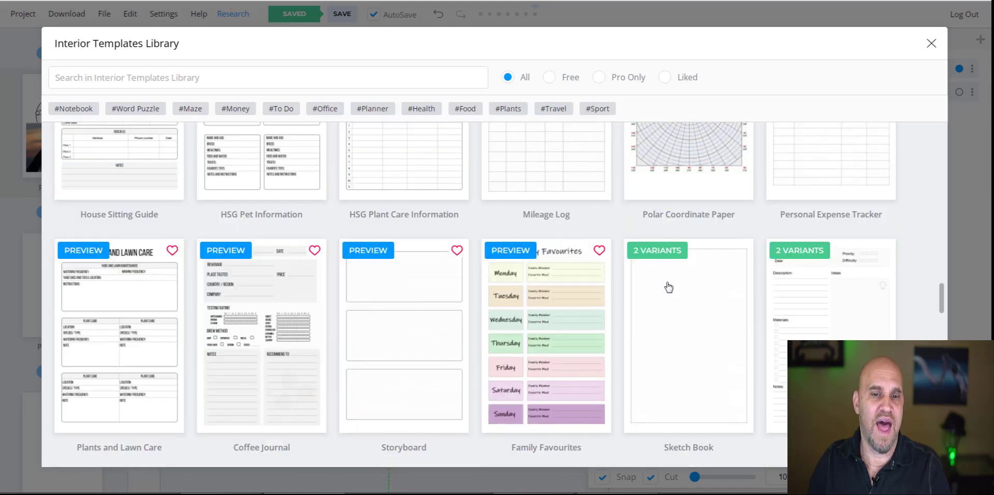
{"action": "scroll", "coordinate": [668, 287], "scroll_direction": "up", "scroll_amount": 20}
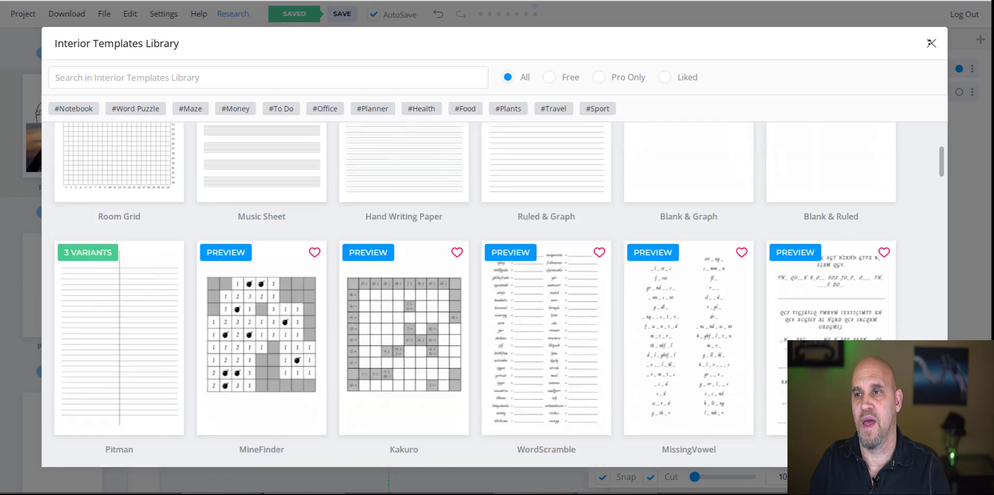
{"action": "left_click", "coordinate": [931, 43]}
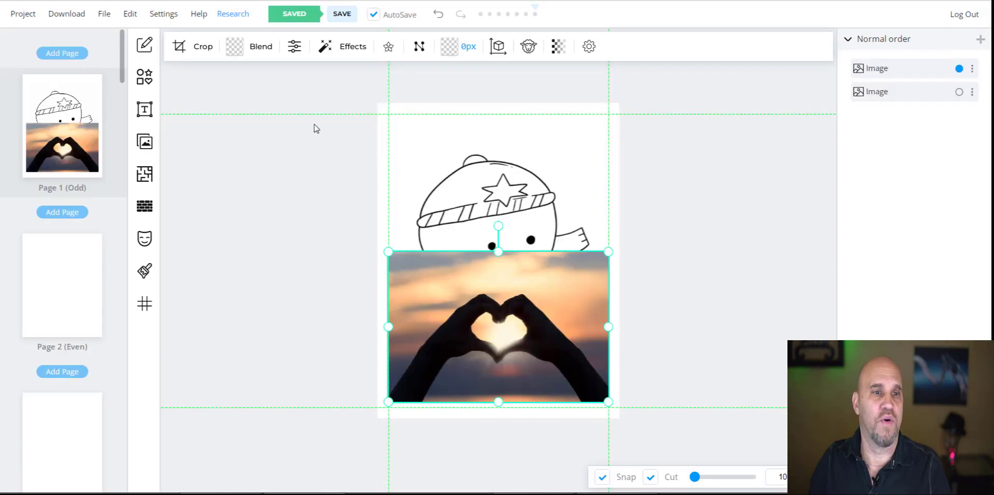